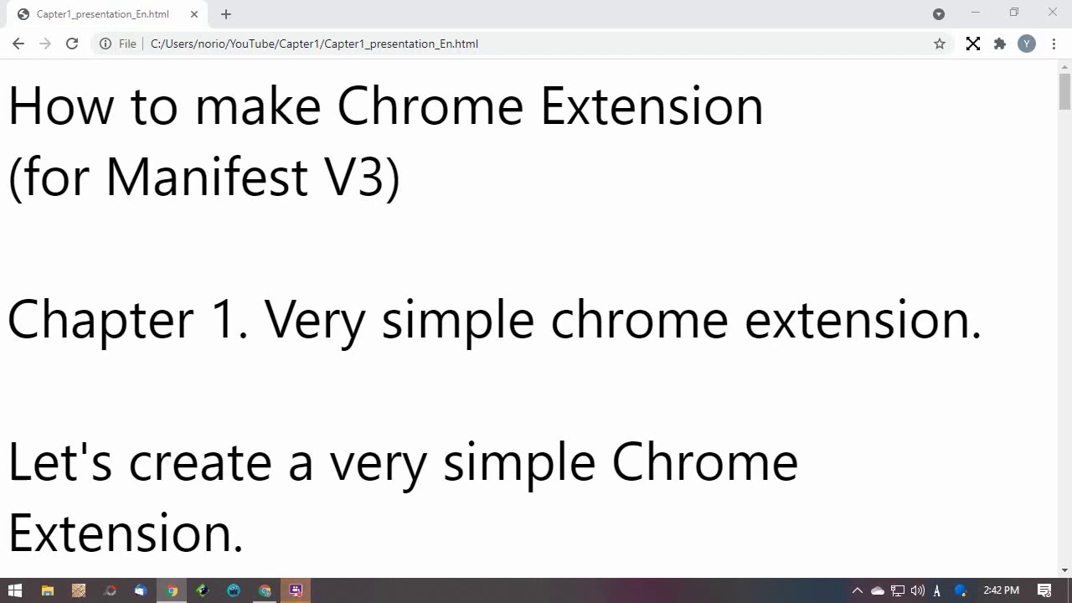
Open the nory-soft.web.app address from the Chapter 1 presentation in a new tab.
scroll(535, 318, down, 4)
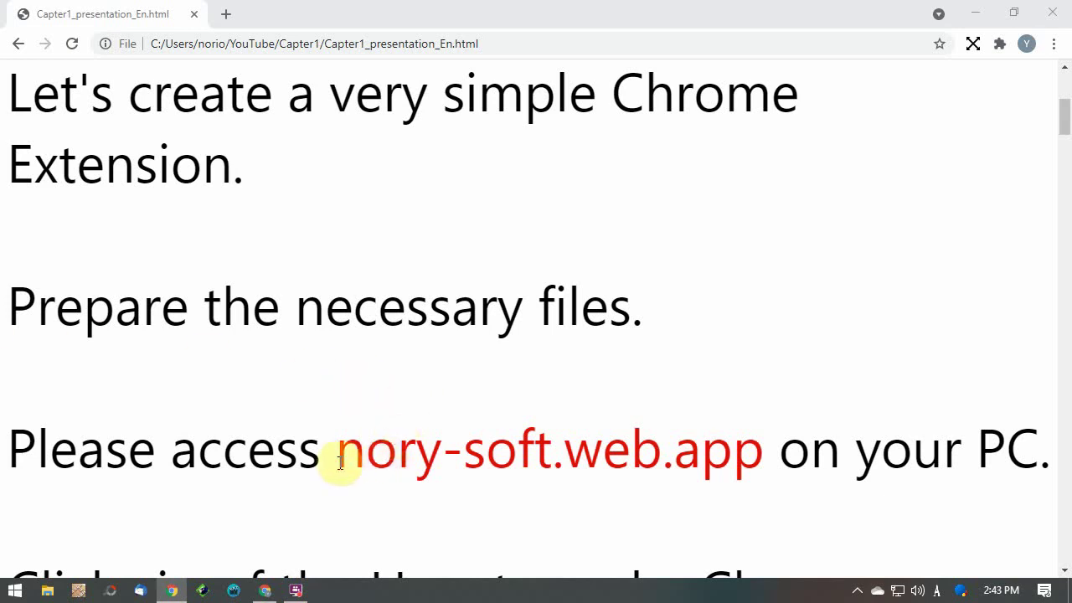
drag(339, 459, 761, 452)
right_click(756, 420)
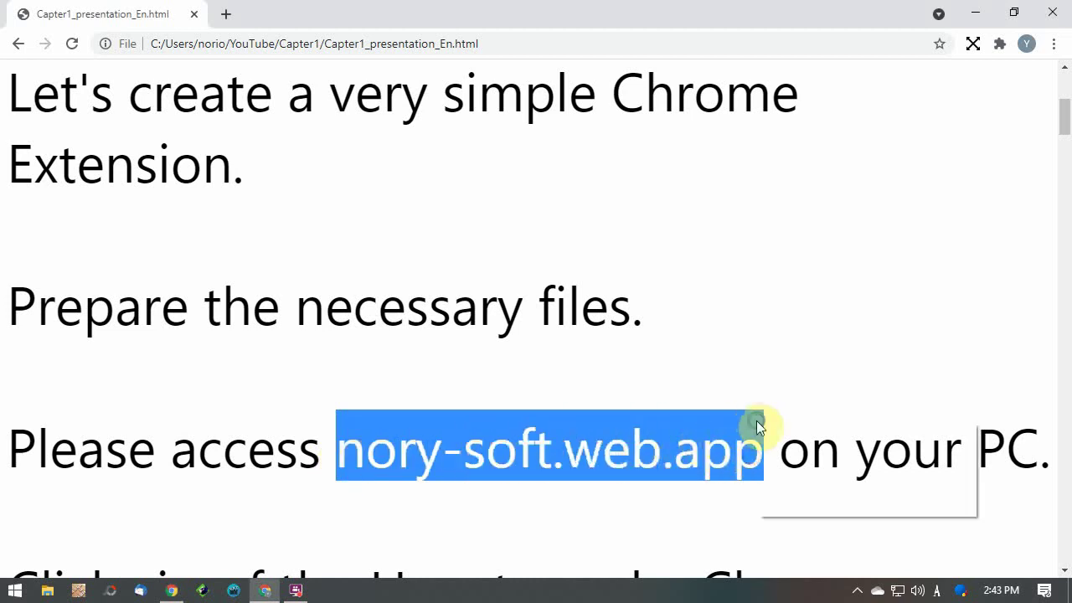
click(849, 461)
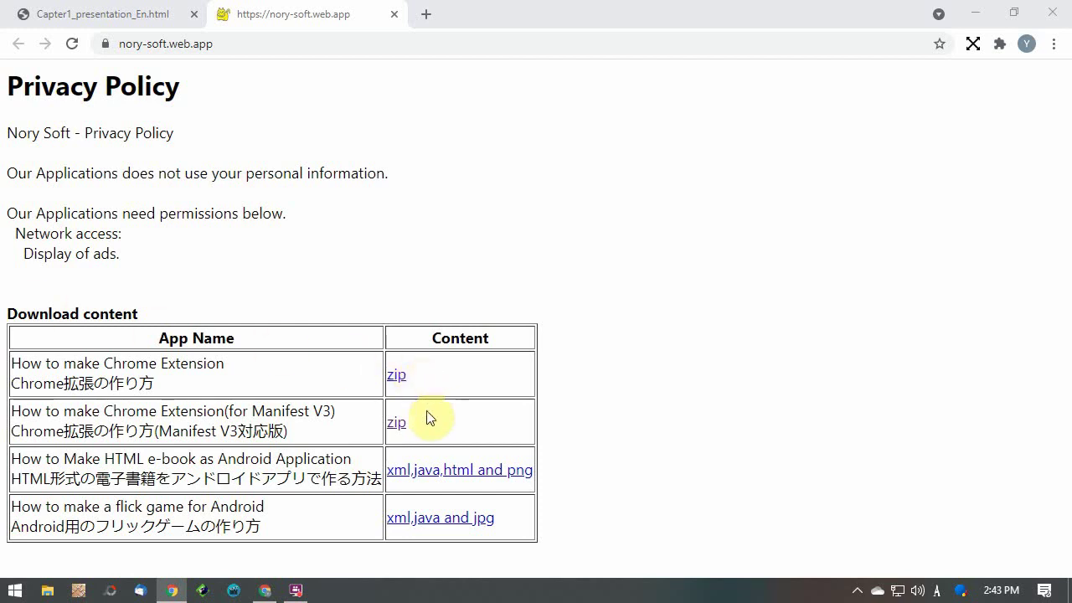
Download Chapter1_MV3.zip from the ChromeExtensionMV3 Drive folder and show it in its folder.
click(401, 427)
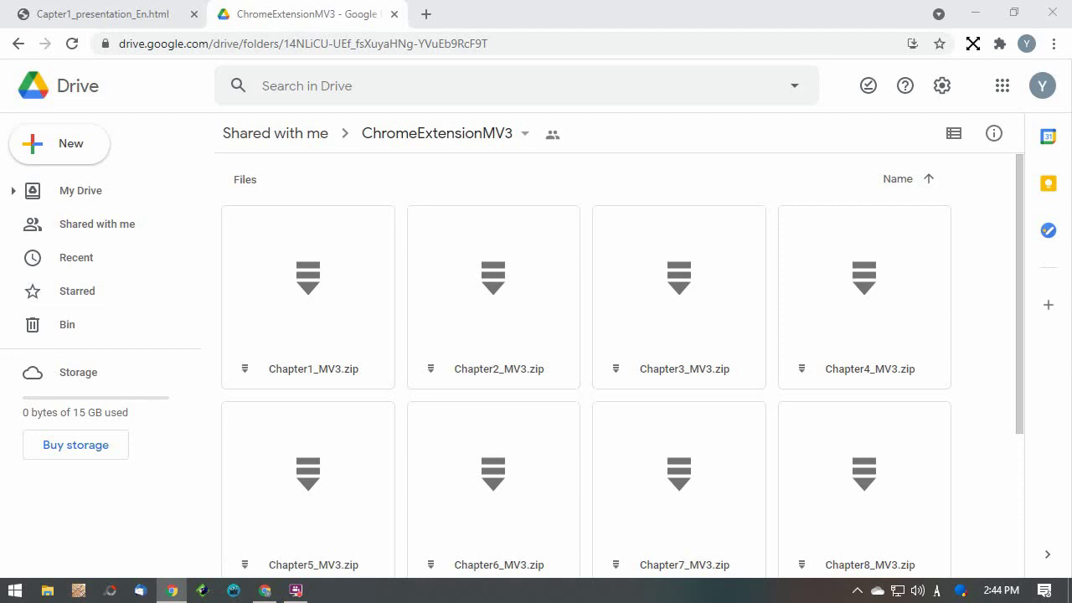
right_click(359, 295)
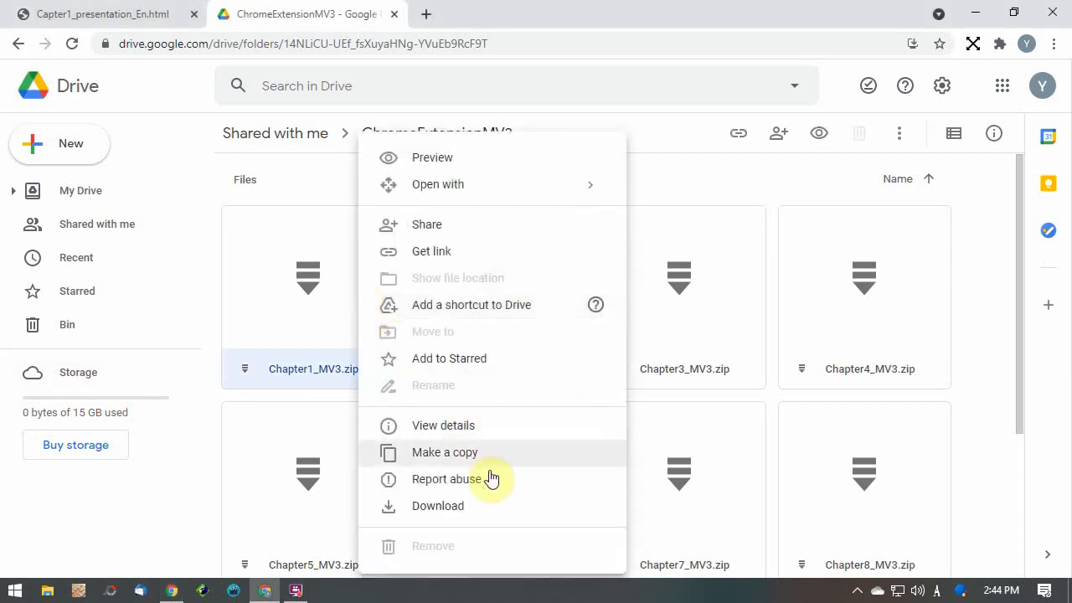
click(513, 507)
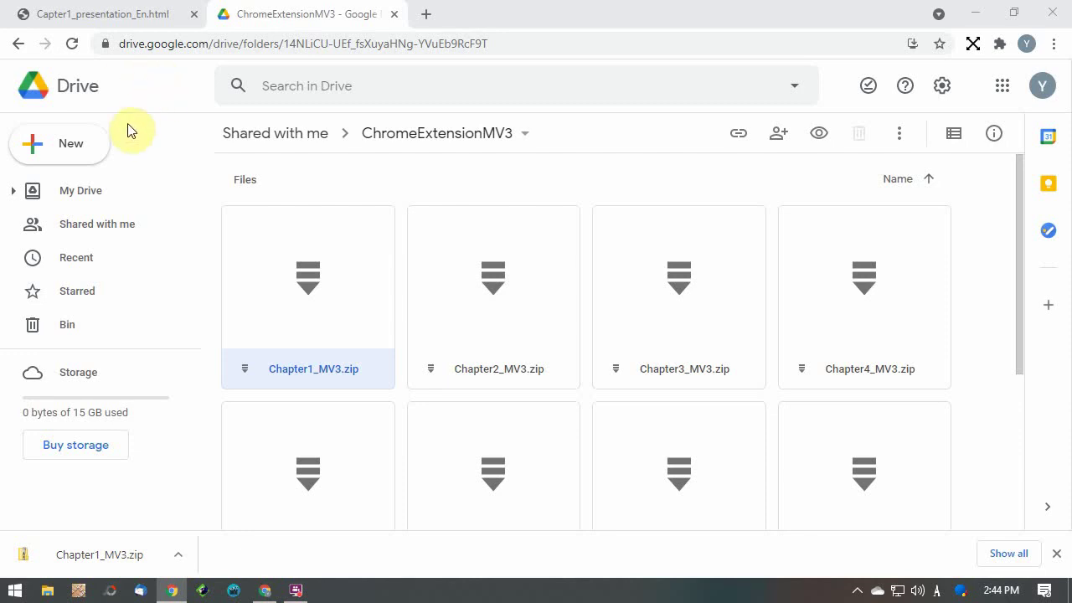
click(167, 554)
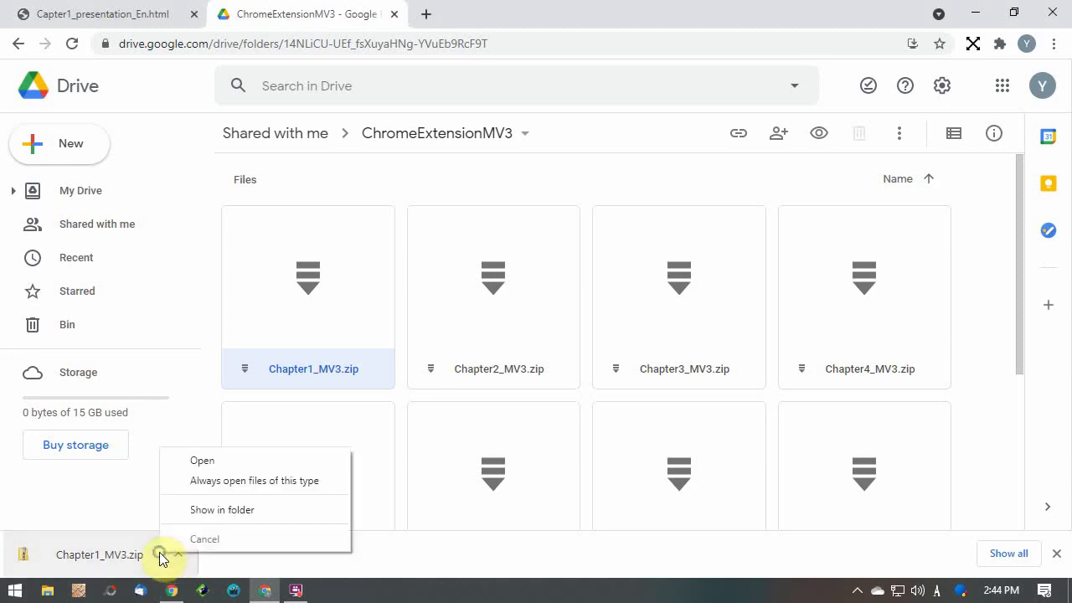
click(260, 510)
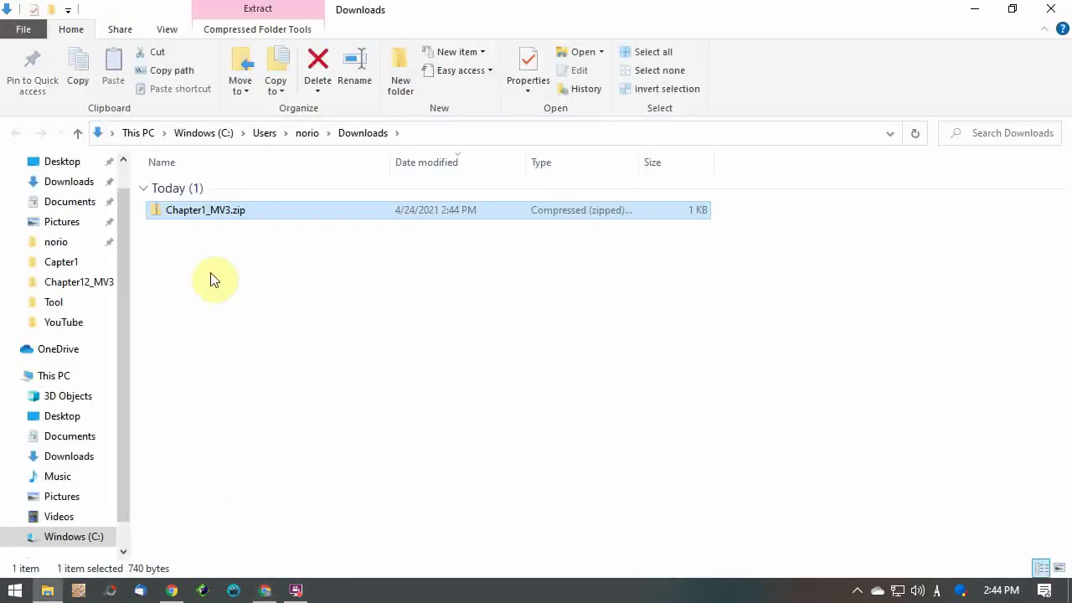
Extract Chapter1_MV3.zip into a Chapter1_MV3 folder in Downloads and select it.
right_click(213, 215)
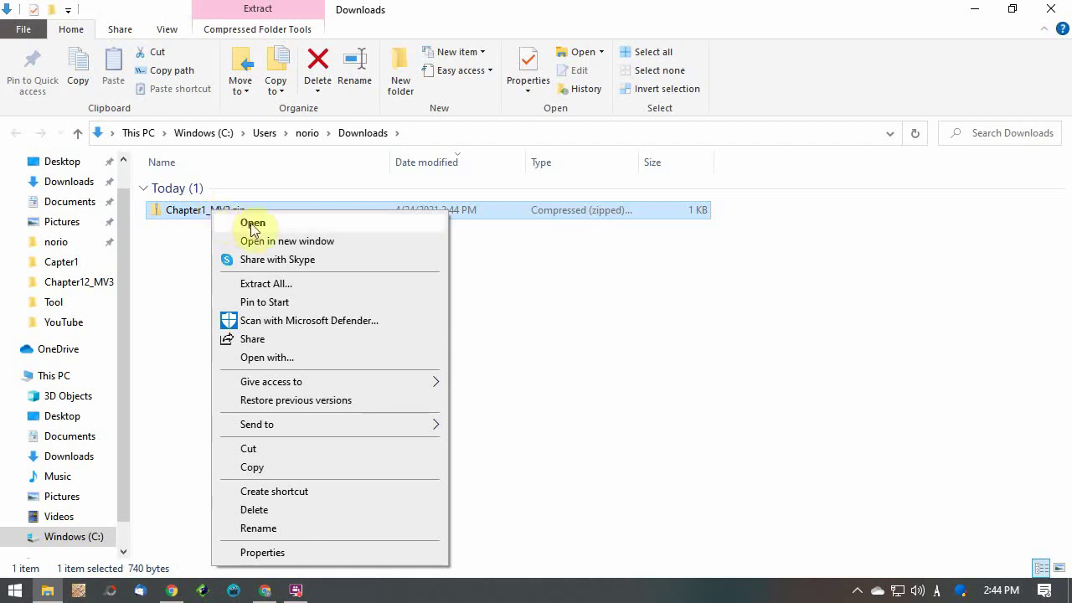
click(418, 283)
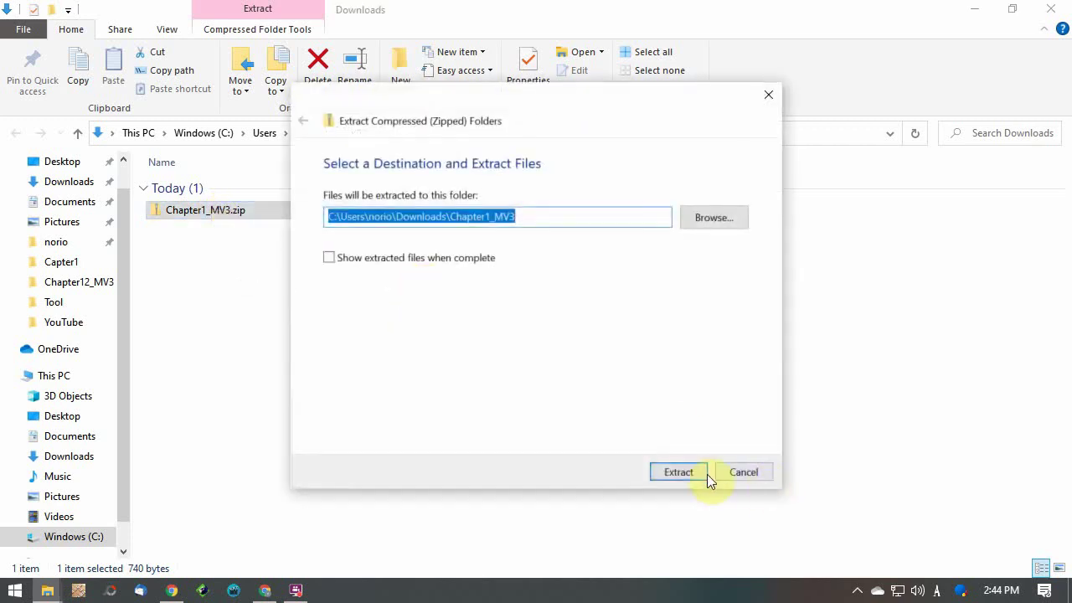
click(691, 473)
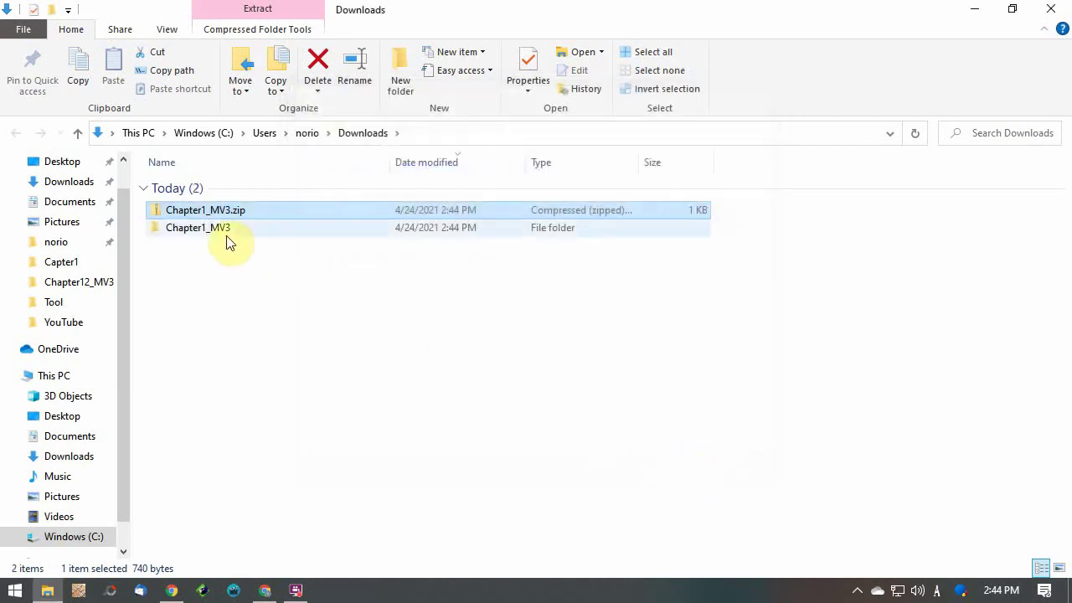
click(225, 239)
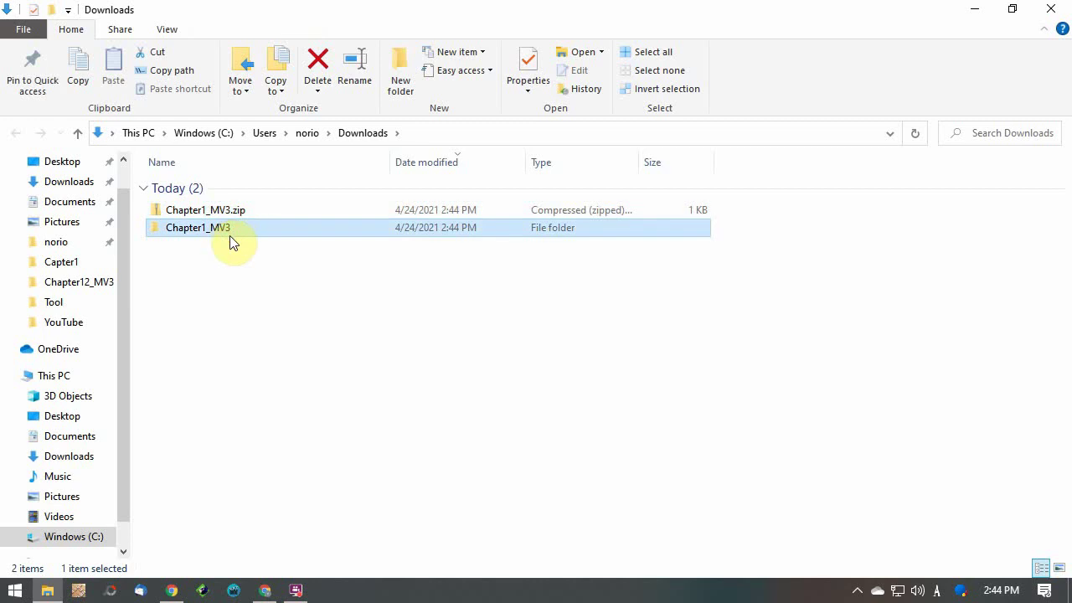
Open the Chapter1_MV3 folder to view its three files, then return to Chrome.
double_click(243, 235)
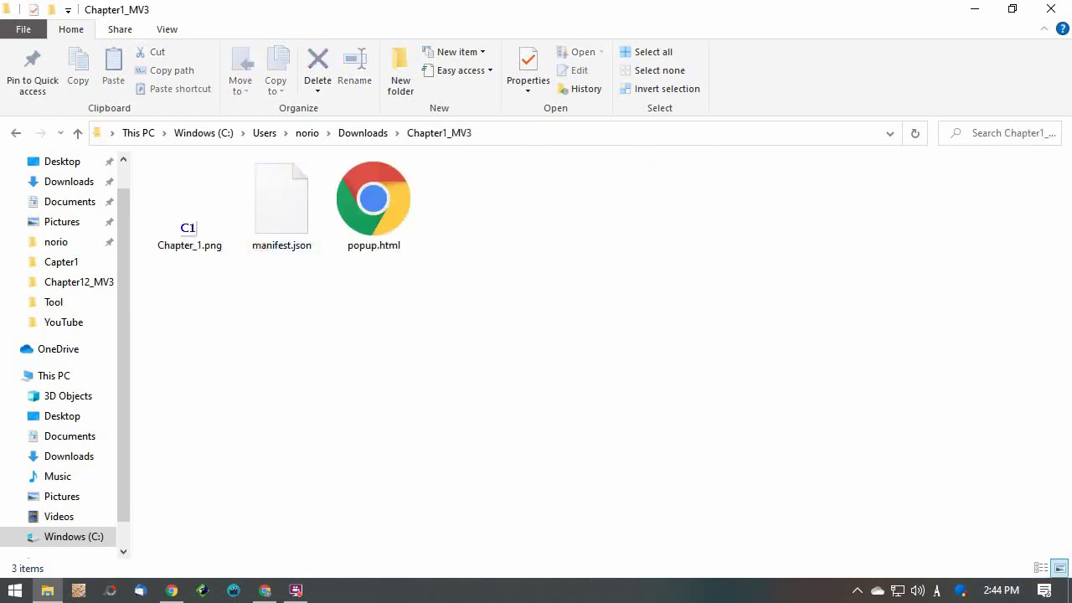
key(alt+Tab)
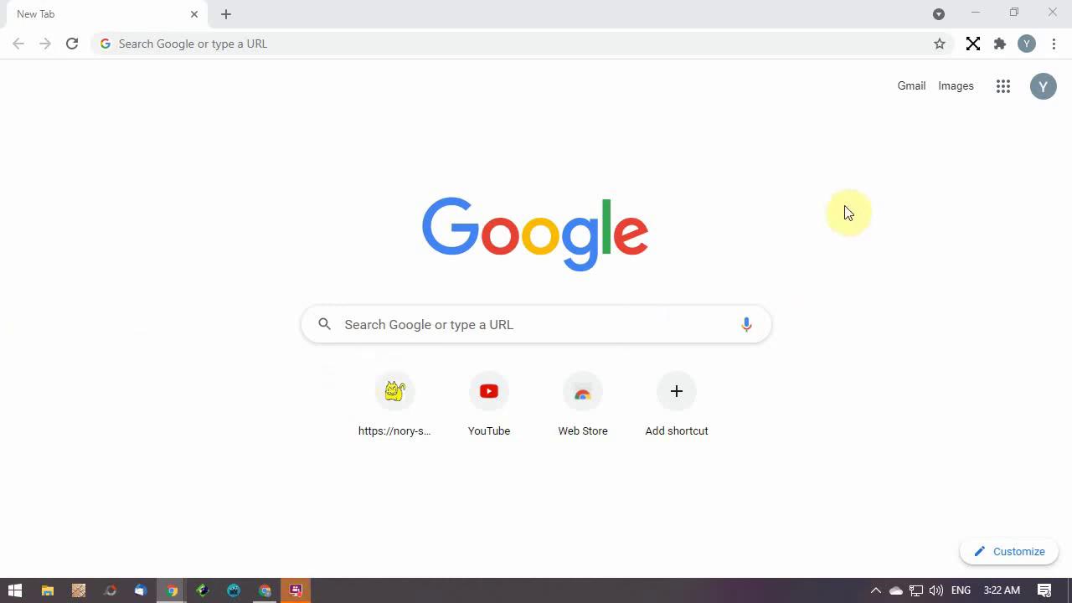
Go to Manage extensions from the puzzle-piece menu to list installed extensions.
click(1000, 45)
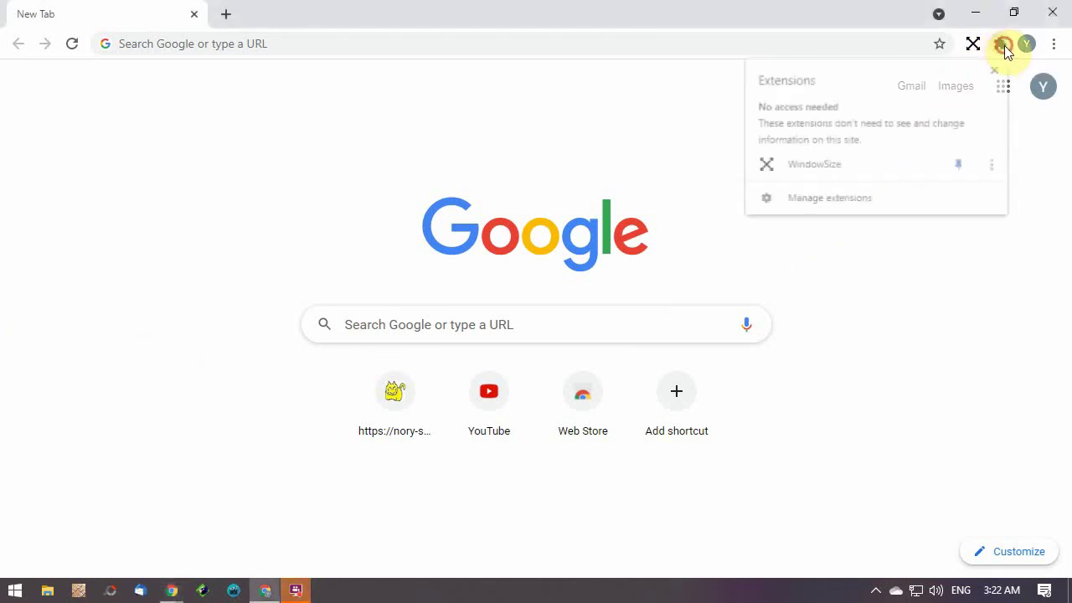
click(1002, 203)
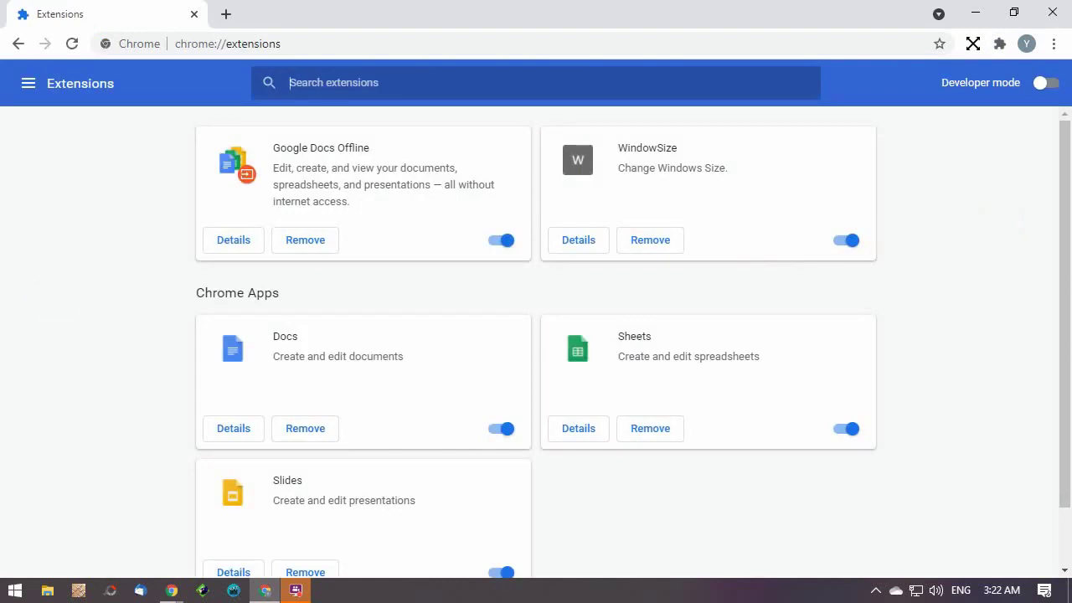
click(172, 590)
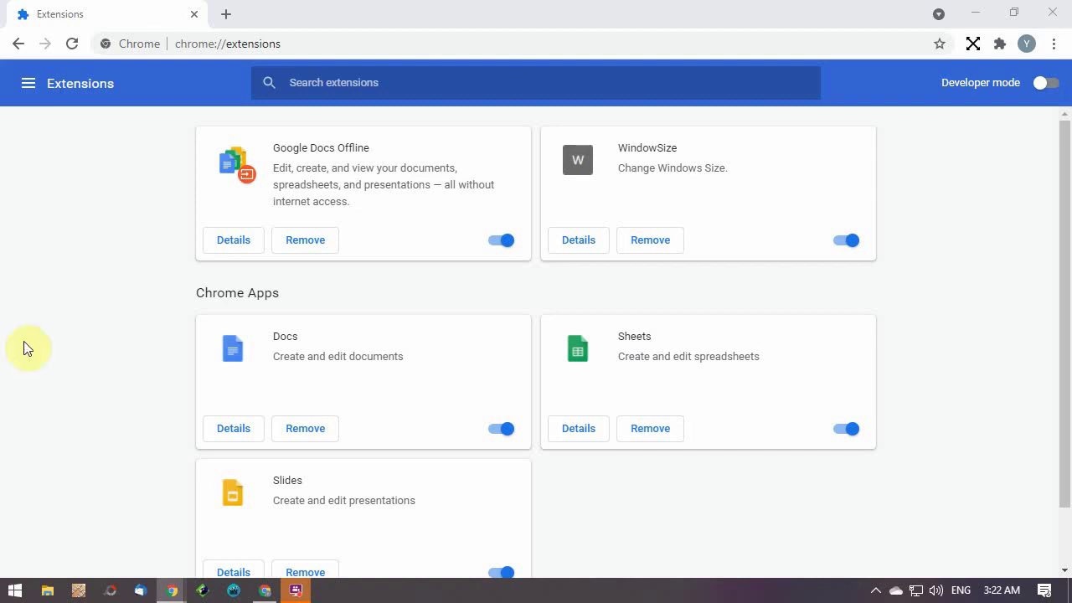
click(226, 16)
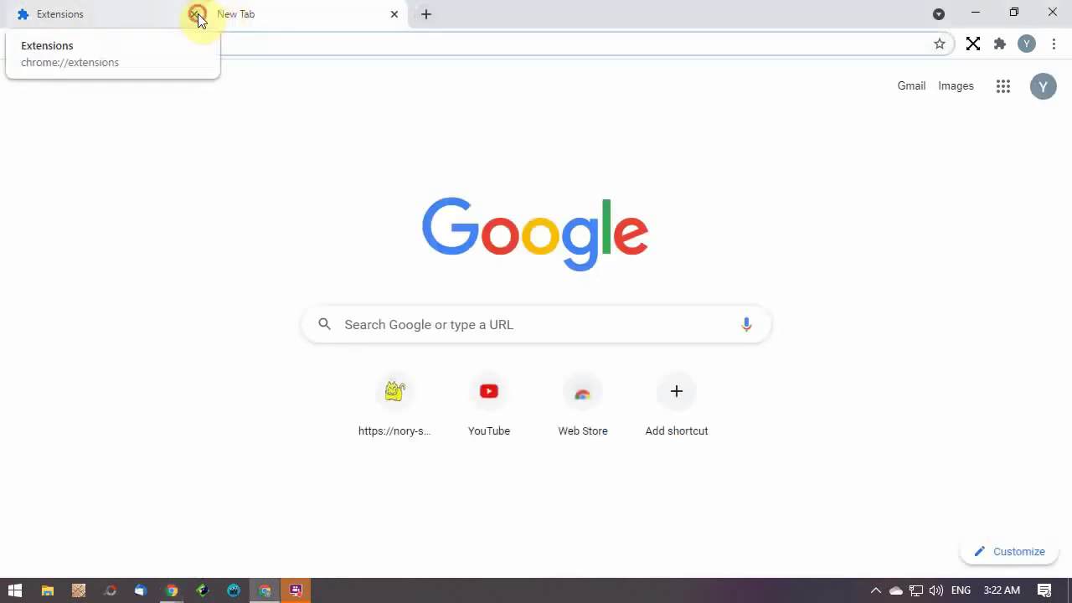
Close the Extensions tab, open Chrome Settings, and reopen the extensions page from there.
click(196, 15)
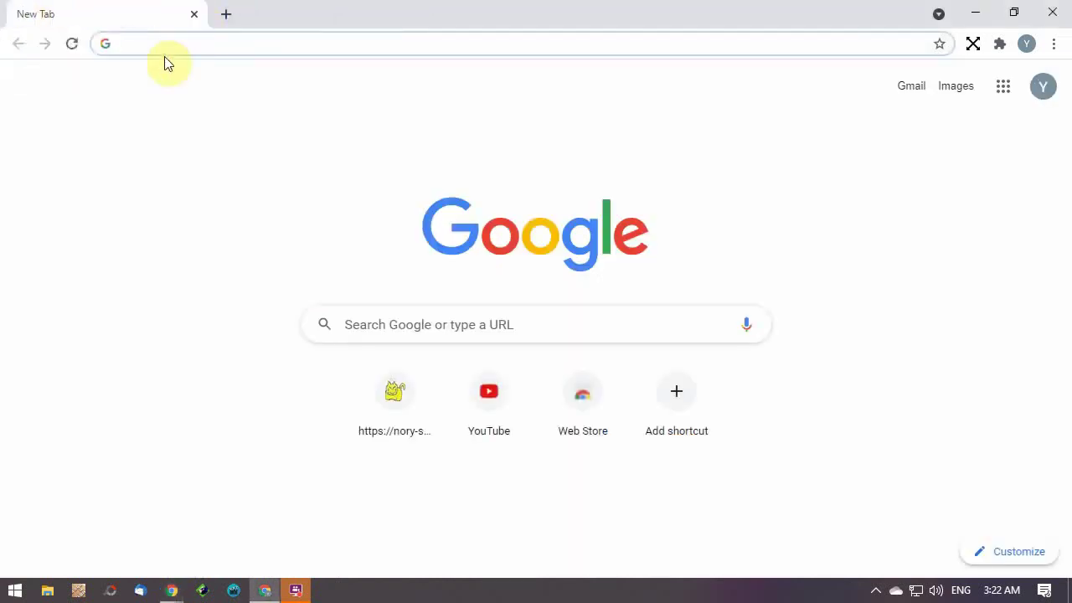
click(1054, 47)
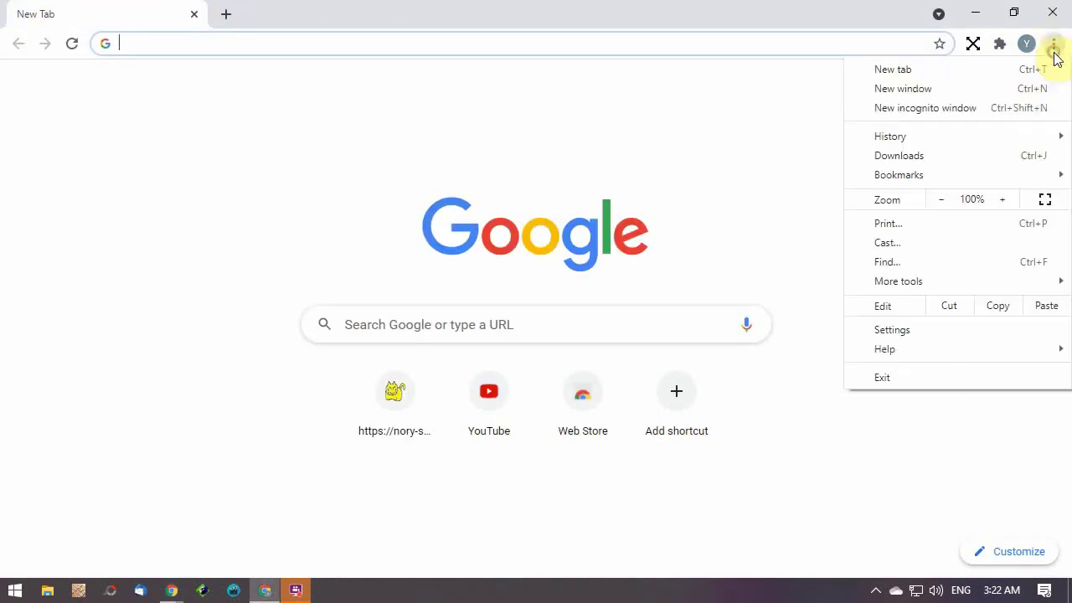
click(997, 334)
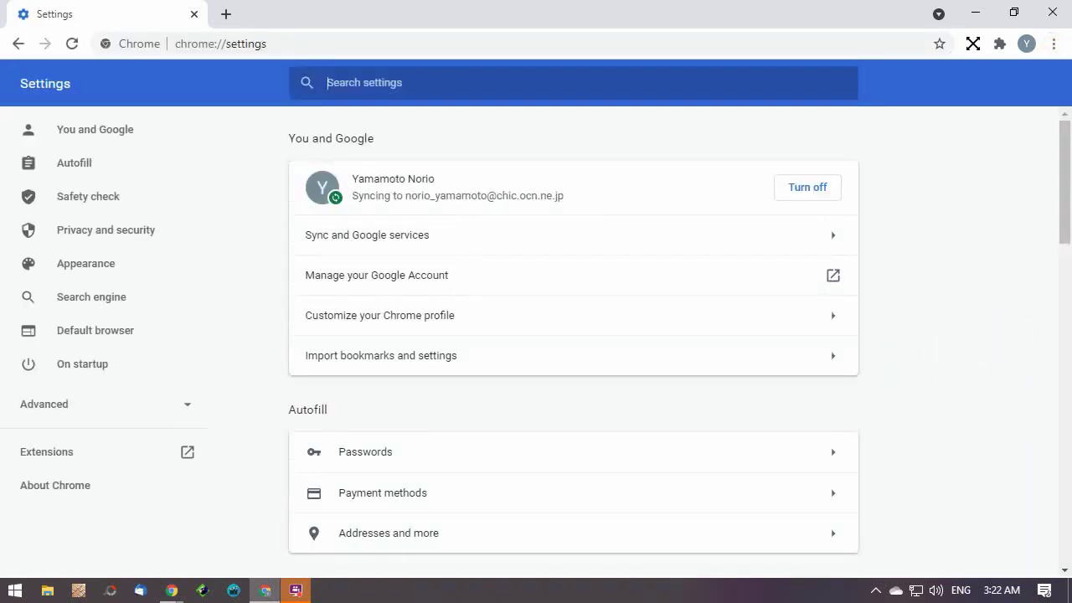
click(170, 590)
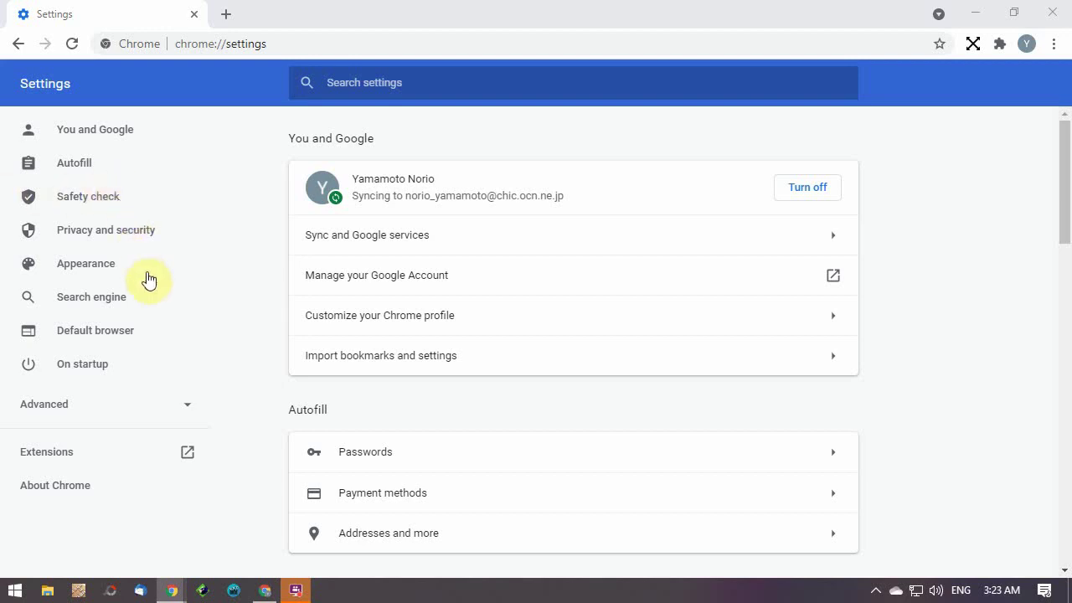
click(150, 453)
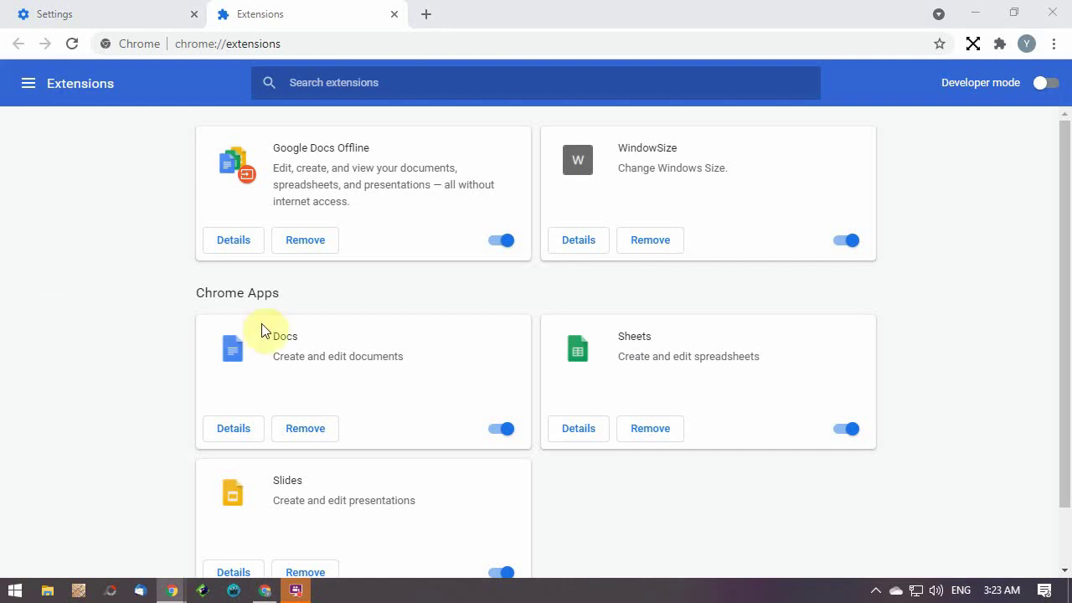
Switch on Developer mode on the extensions page.
click(1042, 87)
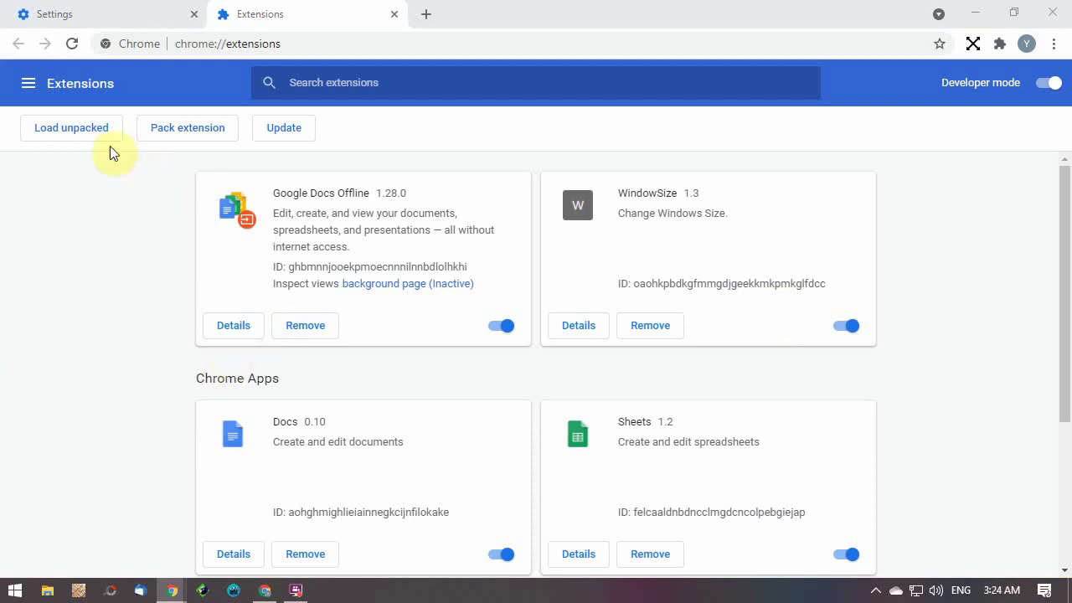
Load the Downloads\Chapter1_MV3 folder as an unpacked extension, Chapter 1 (MV3) 1.0.
click(87, 139)
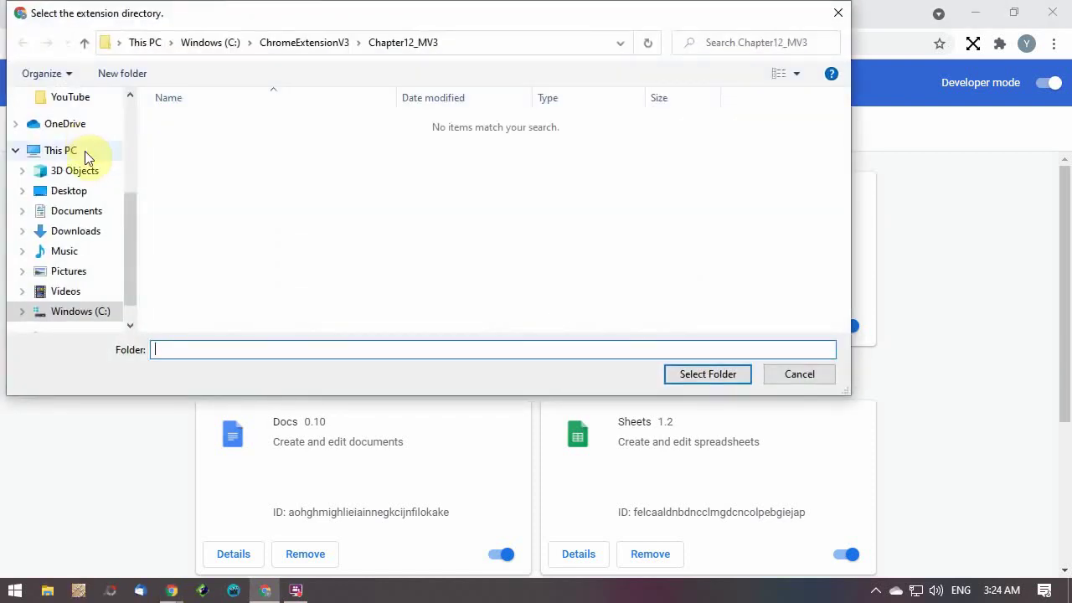
scroll(85, 151, up, 1)
scroll(86, 156, up, 2)
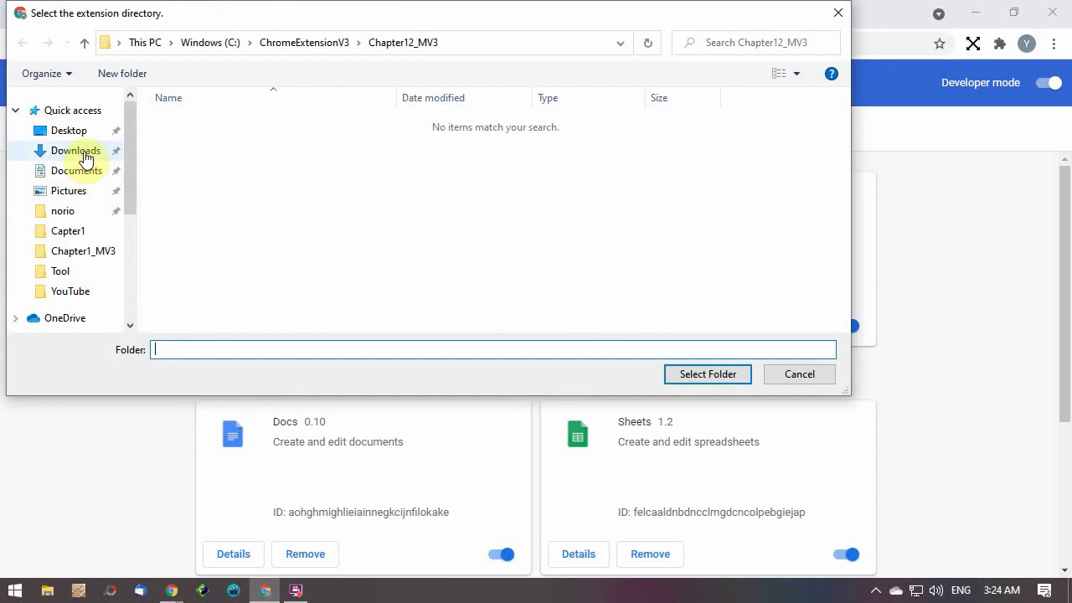
click(83, 151)
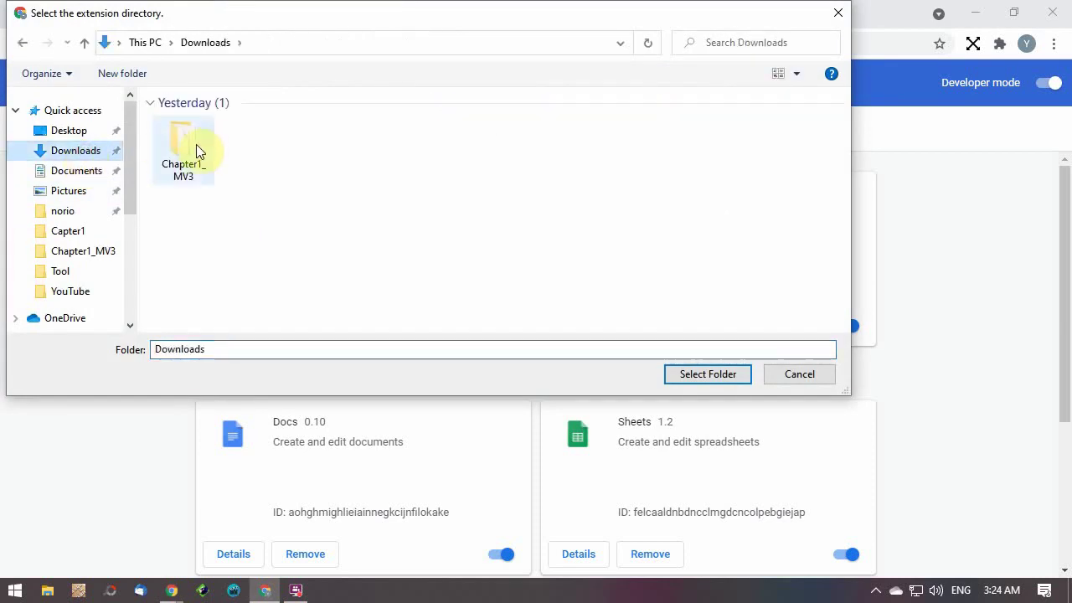
click(202, 165)
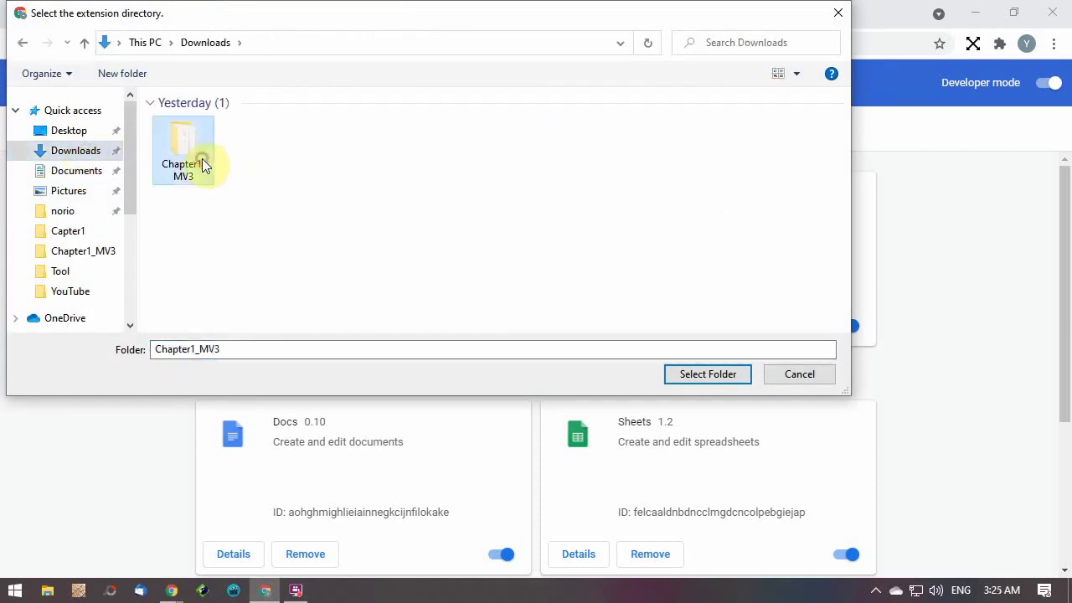
click(726, 375)
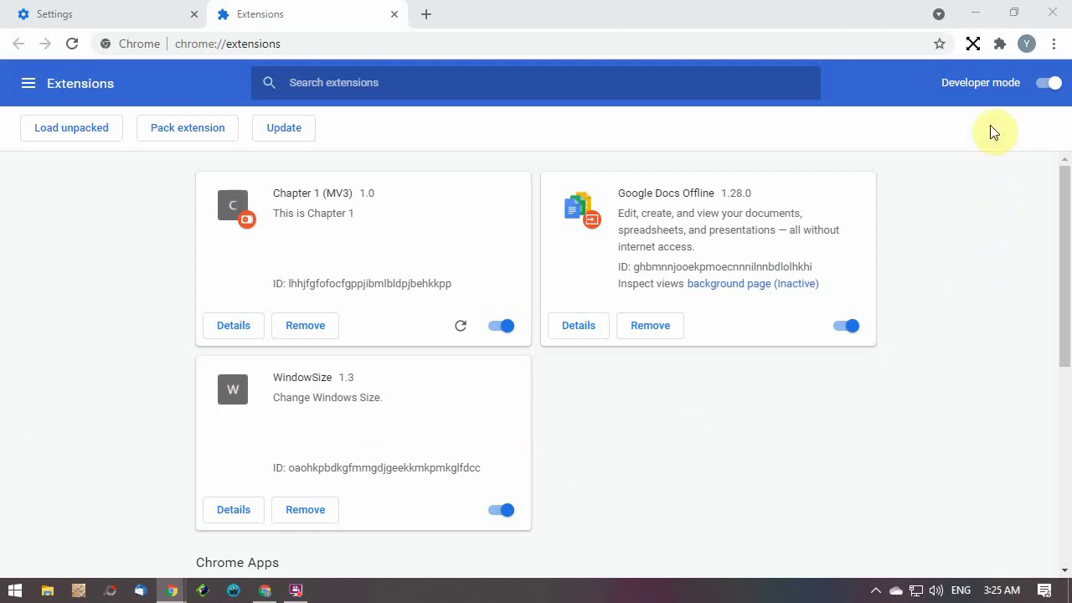
Pin Chapter 1 (MV3) to the toolbar from the Extensions menu.
click(998, 46)
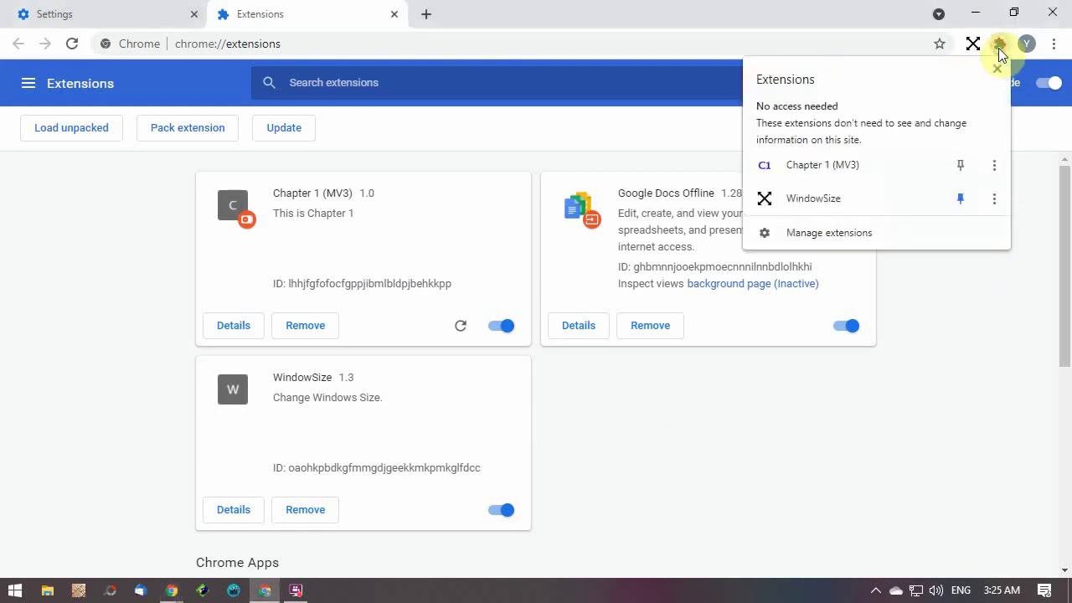
click(964, 165)
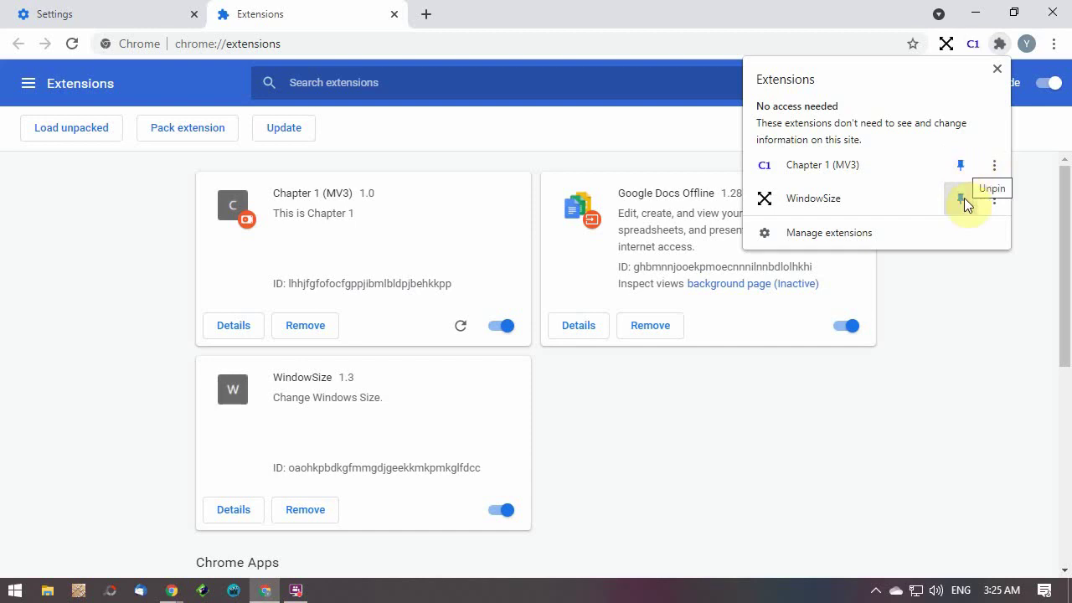
click(943, 349)
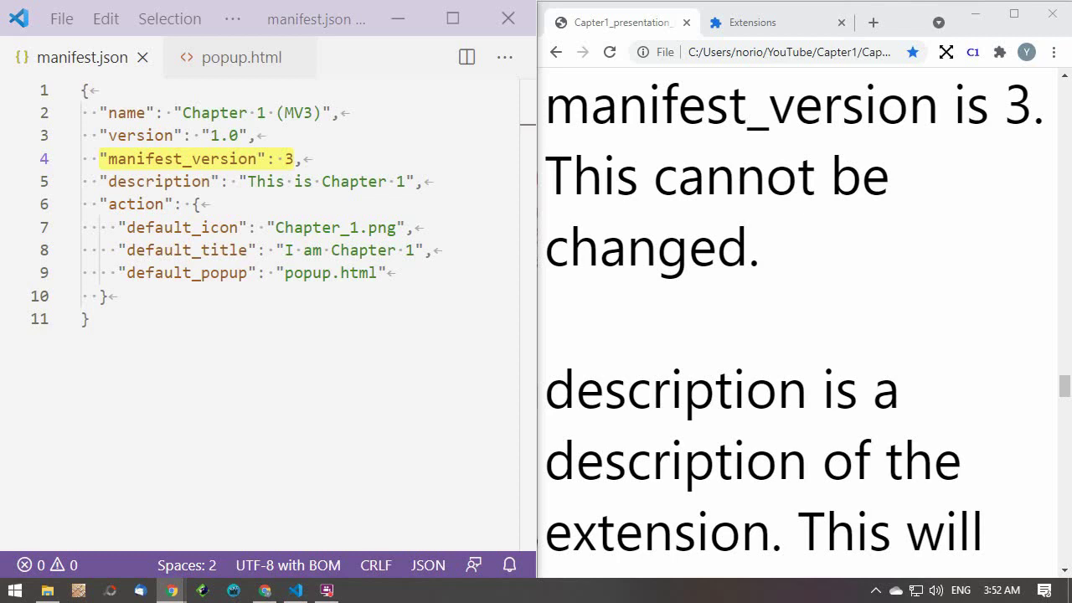
Advance the manifest walkthrough to the description line and show it on Chrome's extensions page.
key(Right)
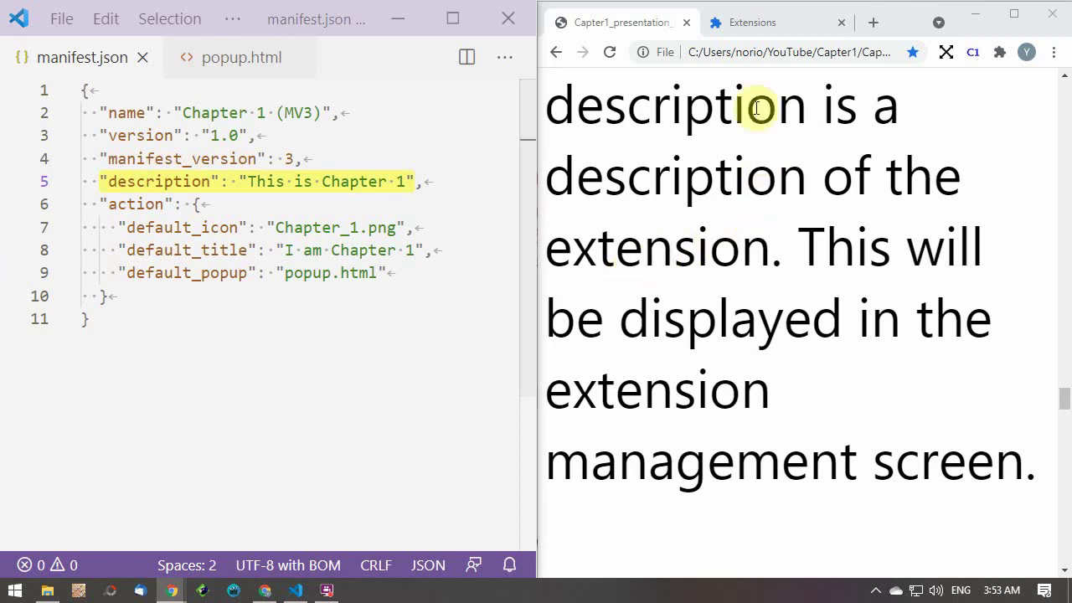
click(748, 25)
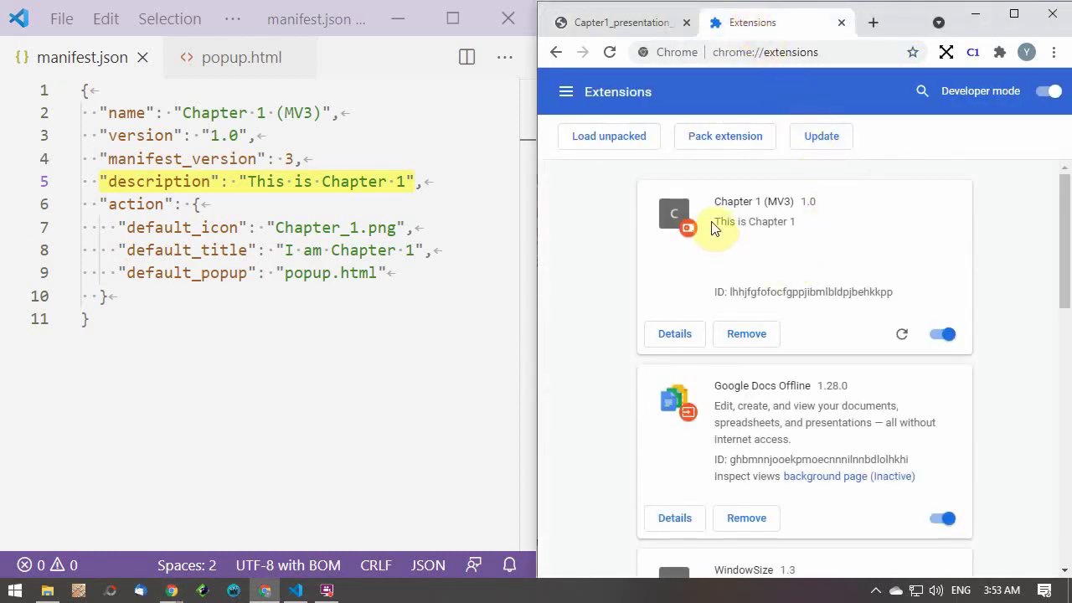
Highlight the 'This is Chapter 1' description and open the Chapter 1 extension's popup.
drag(714, 222, 802, 225)
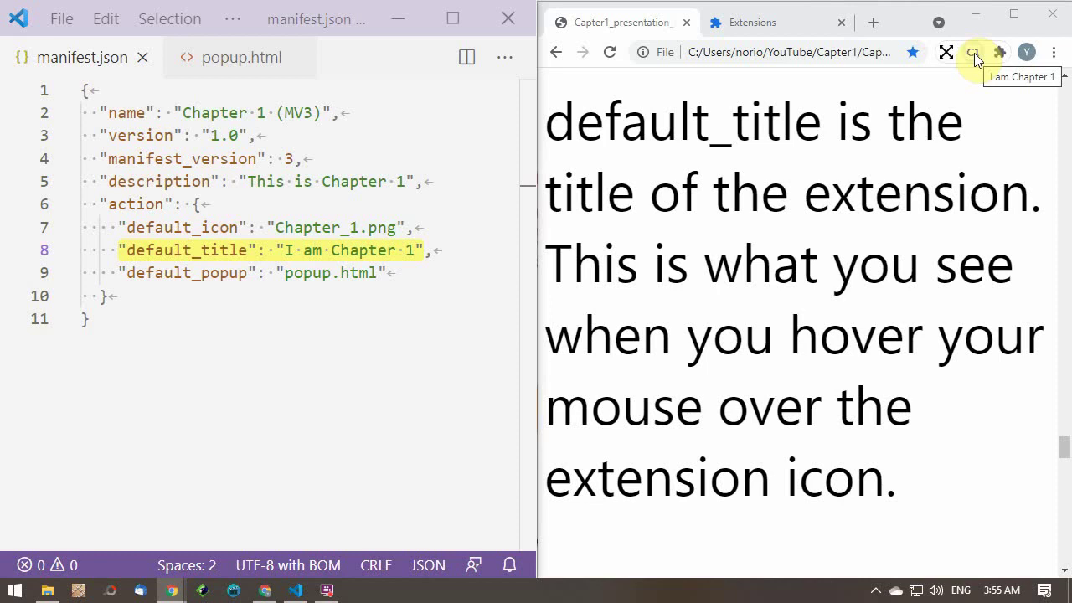
click(973, 51)
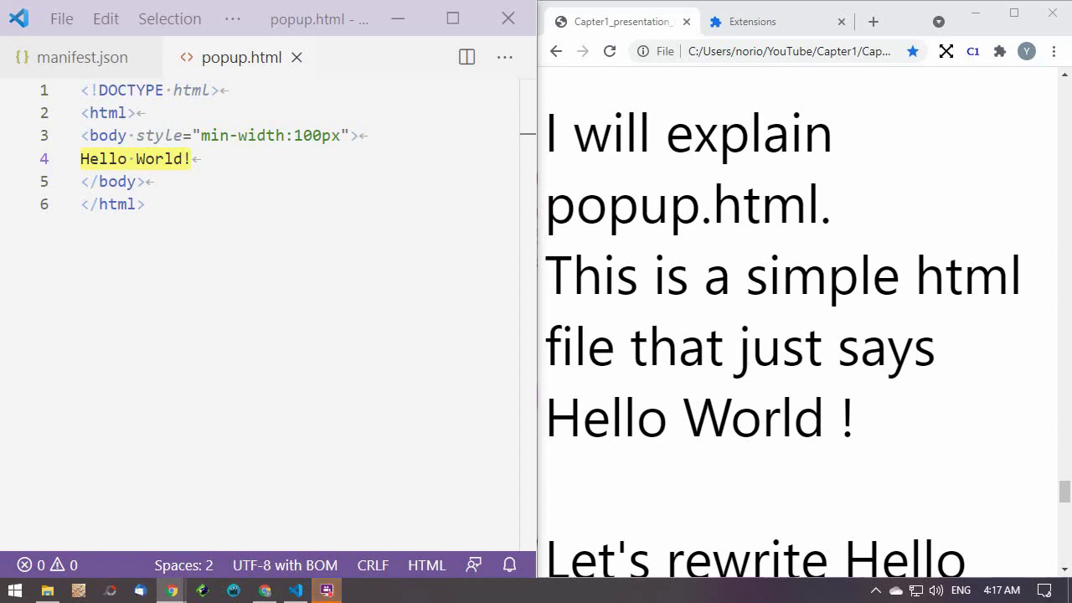
Replace 'Hello World!' in popup.html with 'My first chrome extension'.
scroll(795, 335, down, 5)
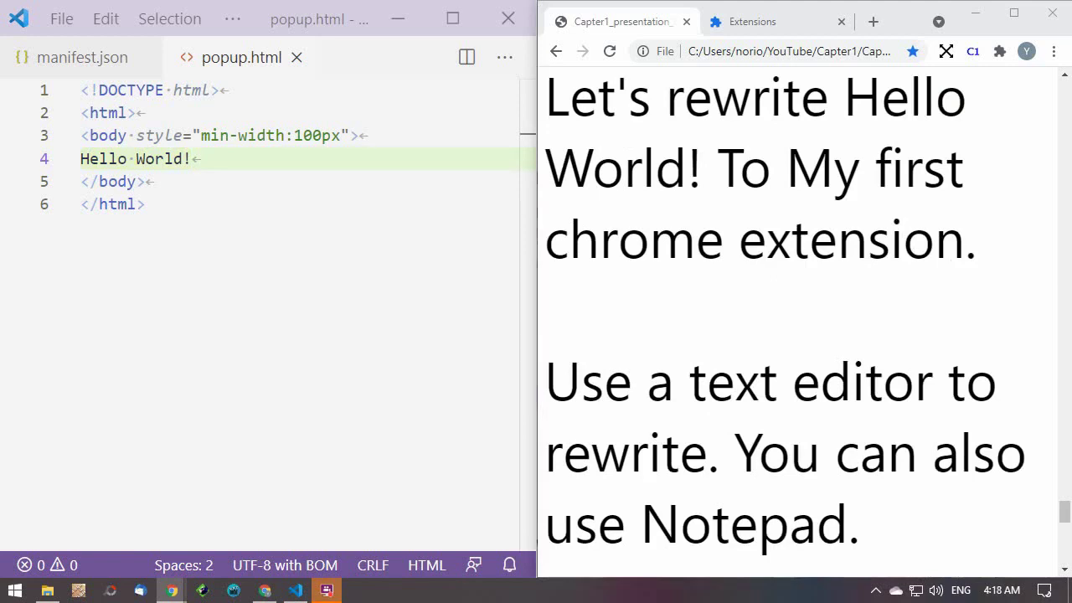
click(194, 267)
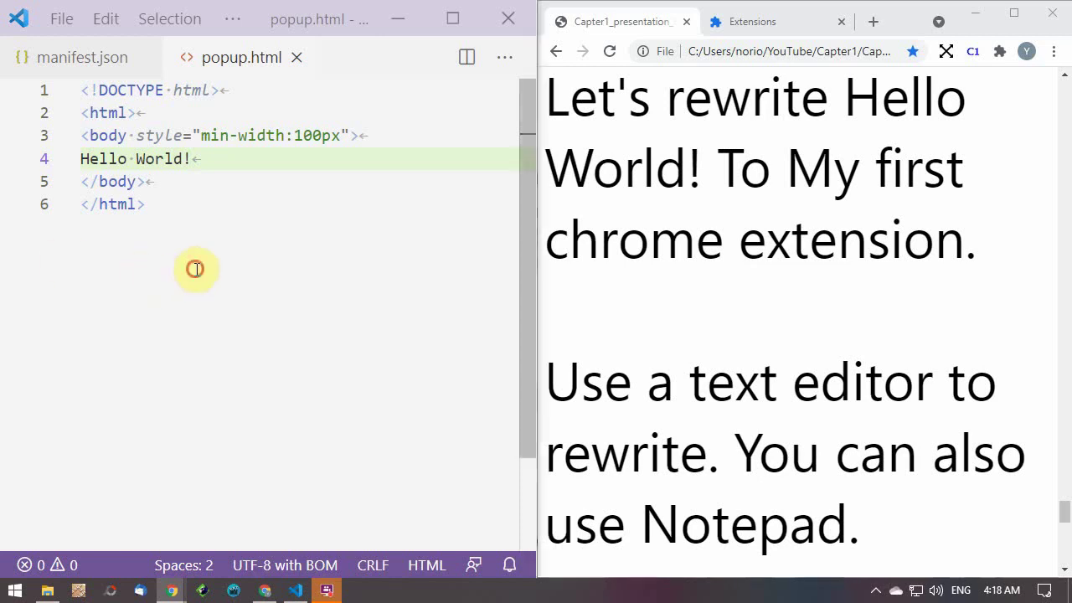
click(196, 156)
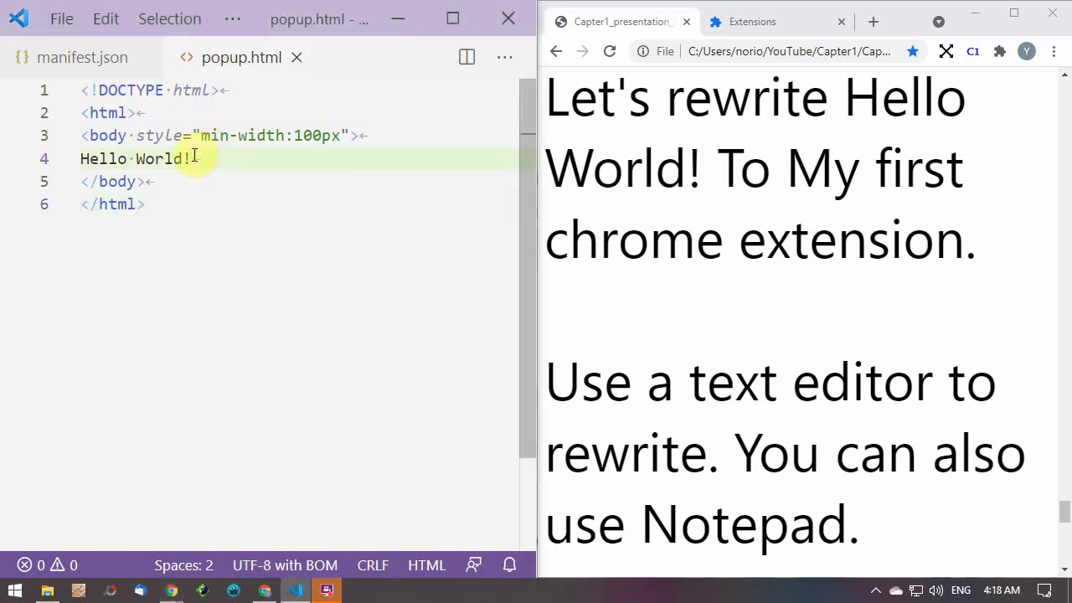
key(BackSpace)
key(BackSpace)
key(BackSpace)
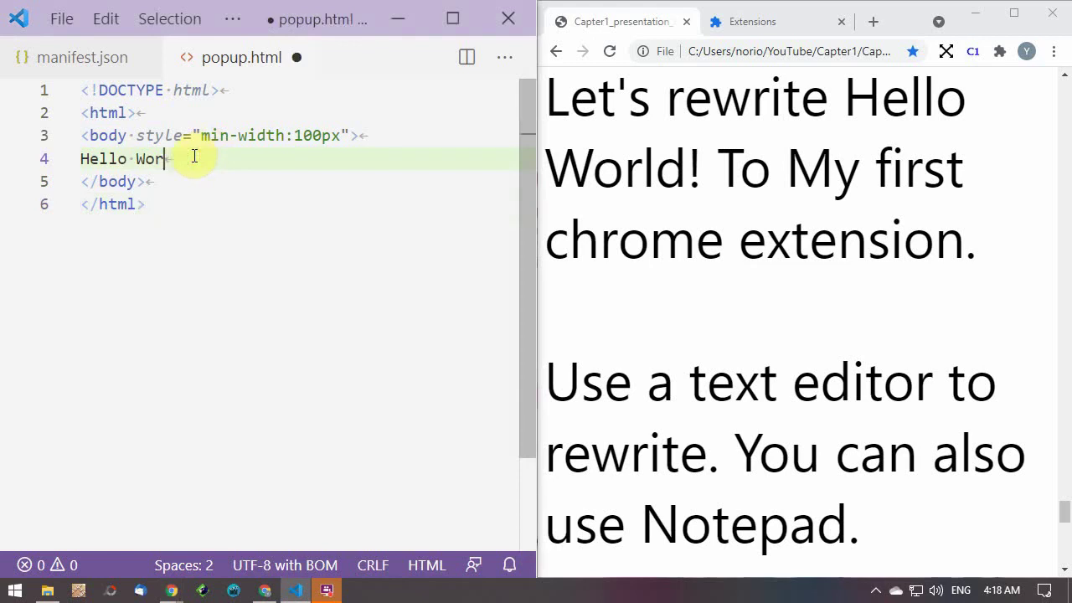
key(BackSpace)
key(BackSpace)
key(BackSpace)
key(BackSpace)
key(BackSpace)
key(BackSpace)
key(BackSpace)
key(BackSpace)
key(BackSpace)
text(M)
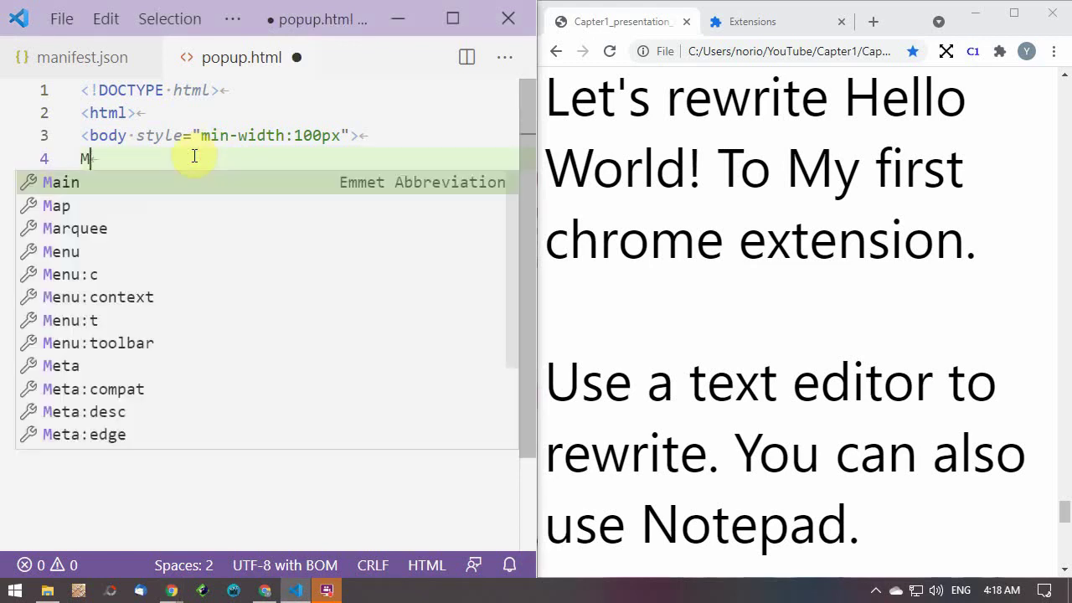
text(y f)
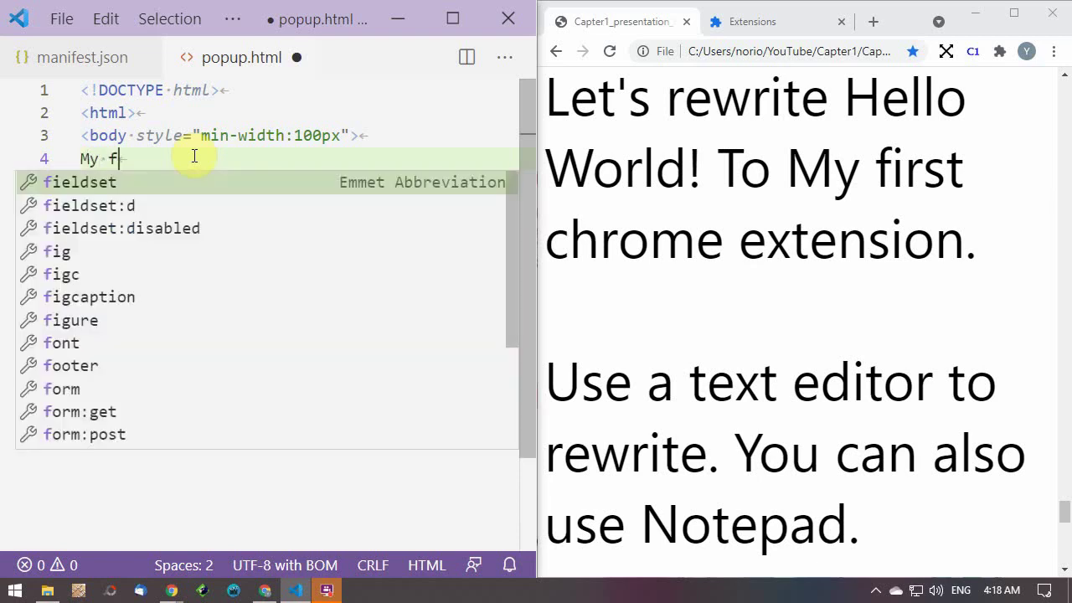
text(irs)
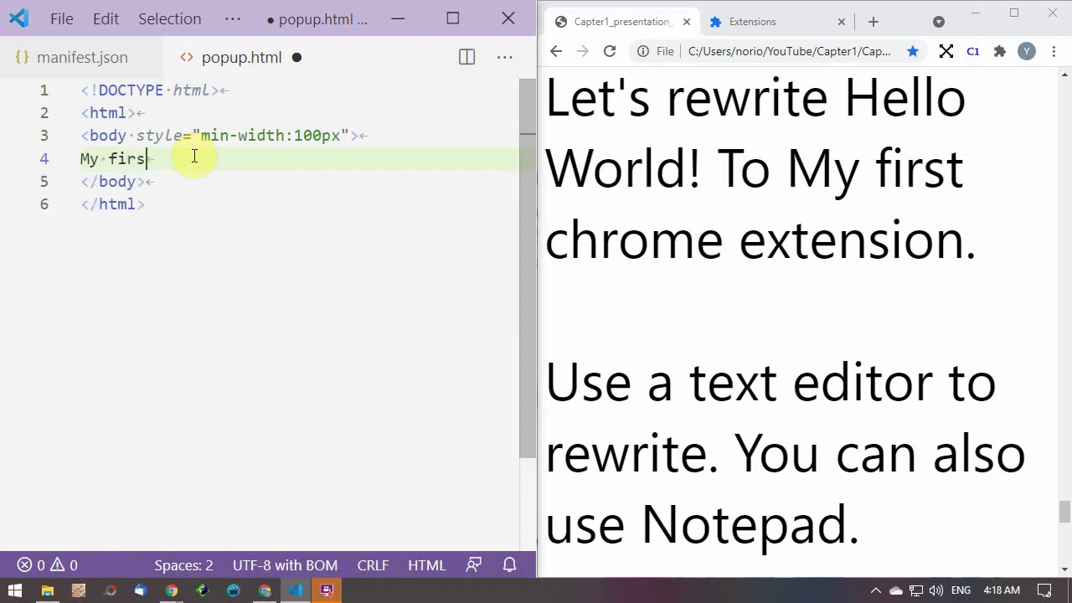
text(t ch)
text(rome e)
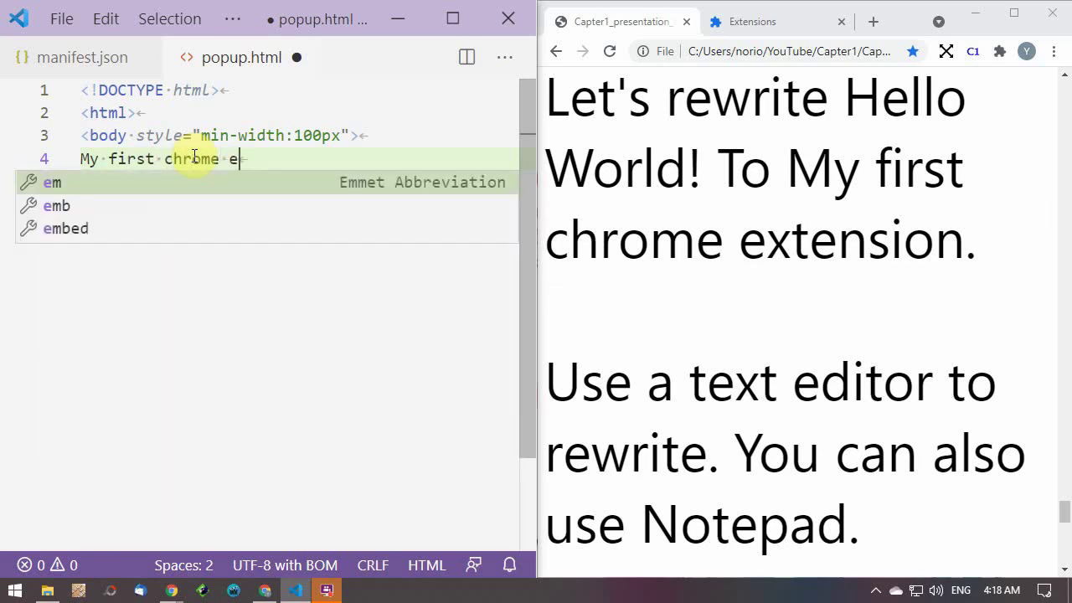
text(xten)
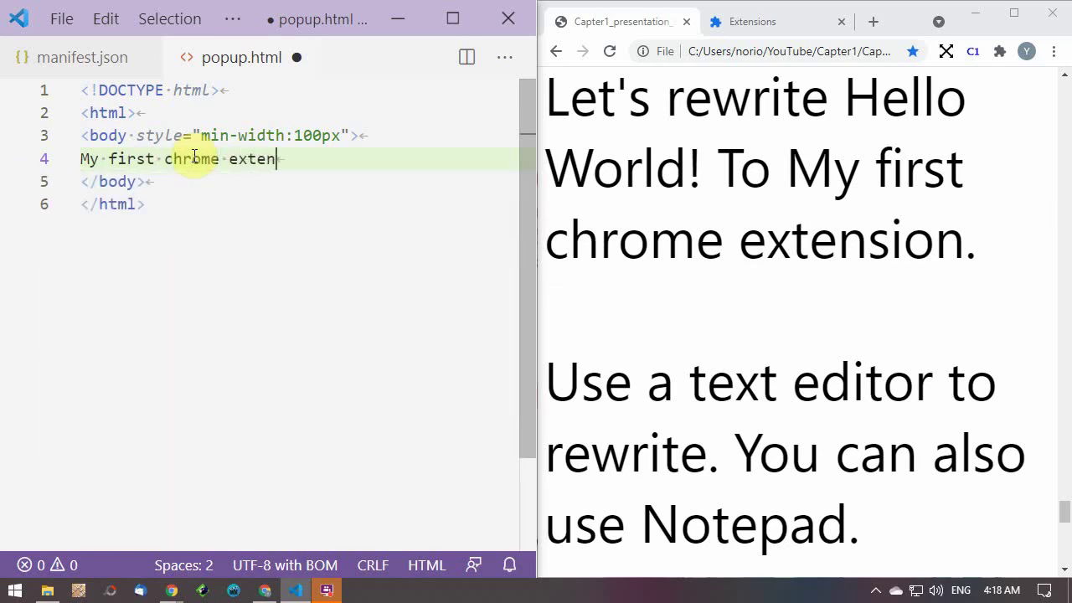
text(sion)
Save popup.html from the File menu and return to the browser.
click(64, 23)
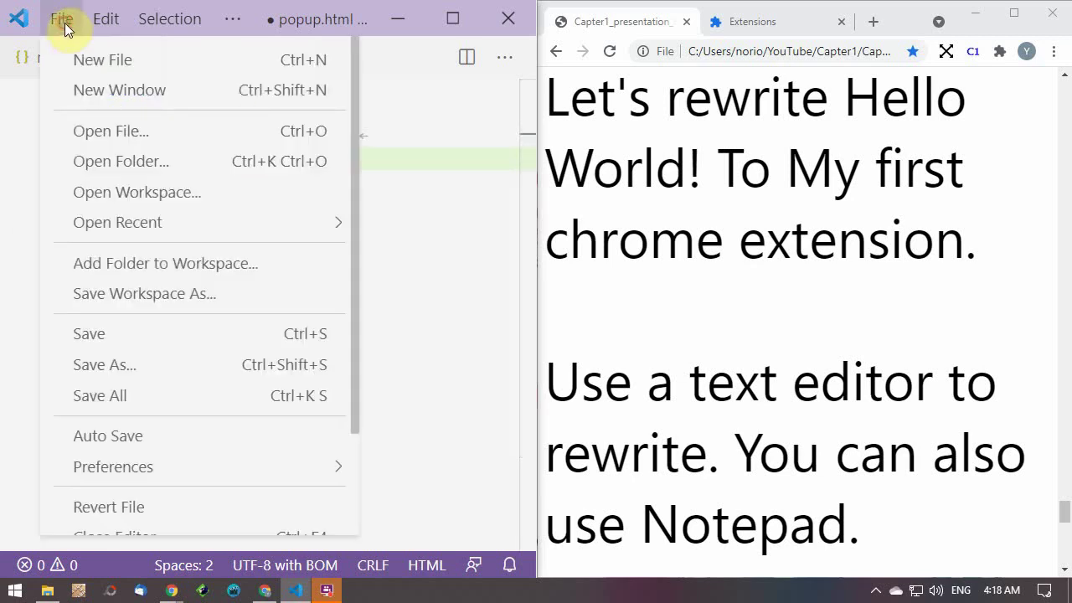
click(131, 337)
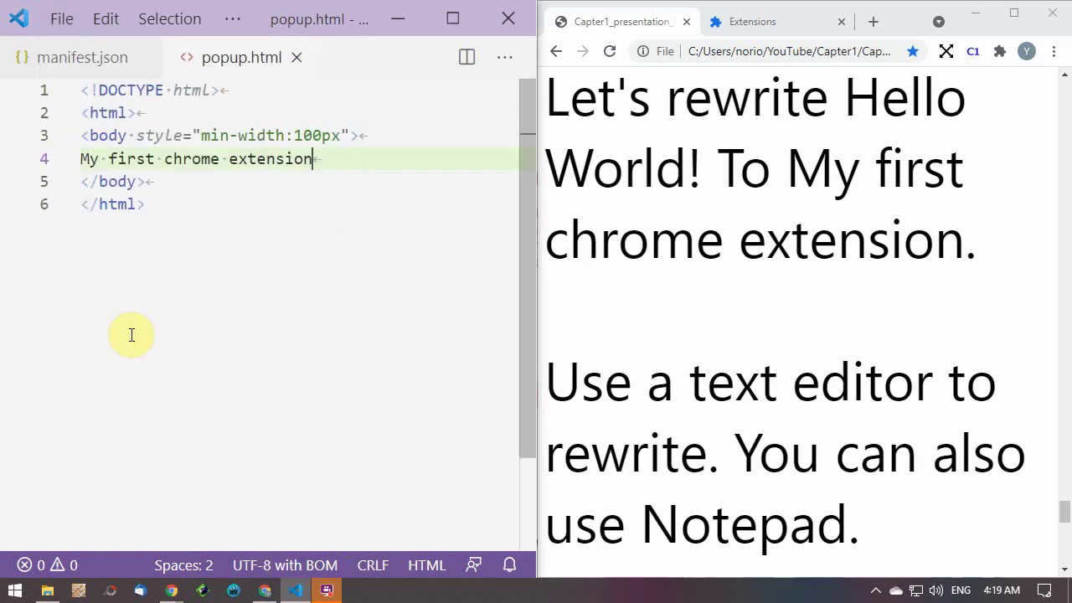
key(alt+Tab)
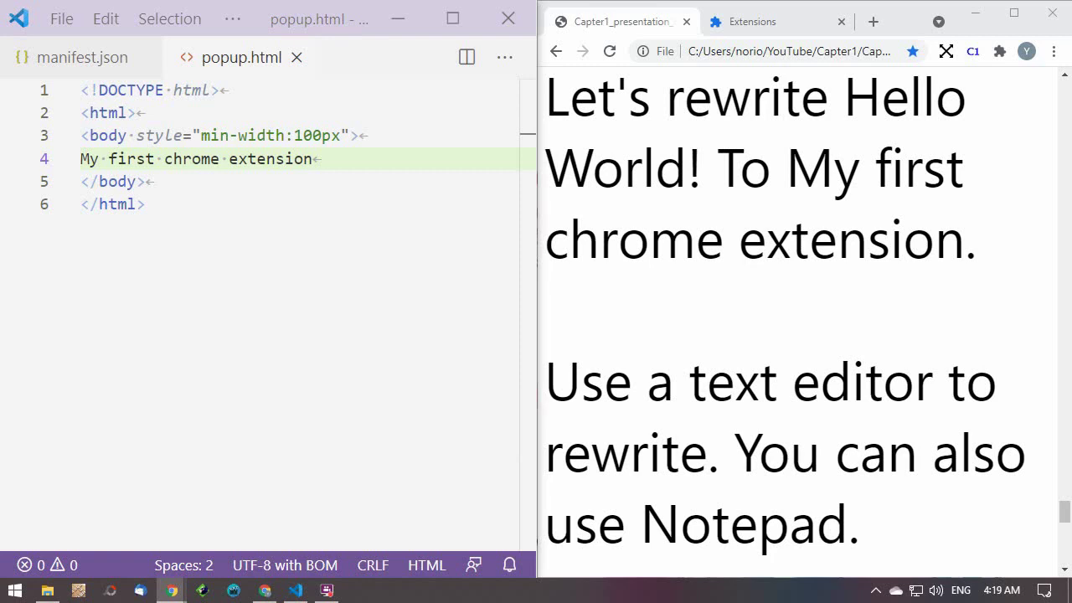
Scroll the presentation slide, then bring Chrome's extensions page to the front.
scroll(800, 322, down, 7)
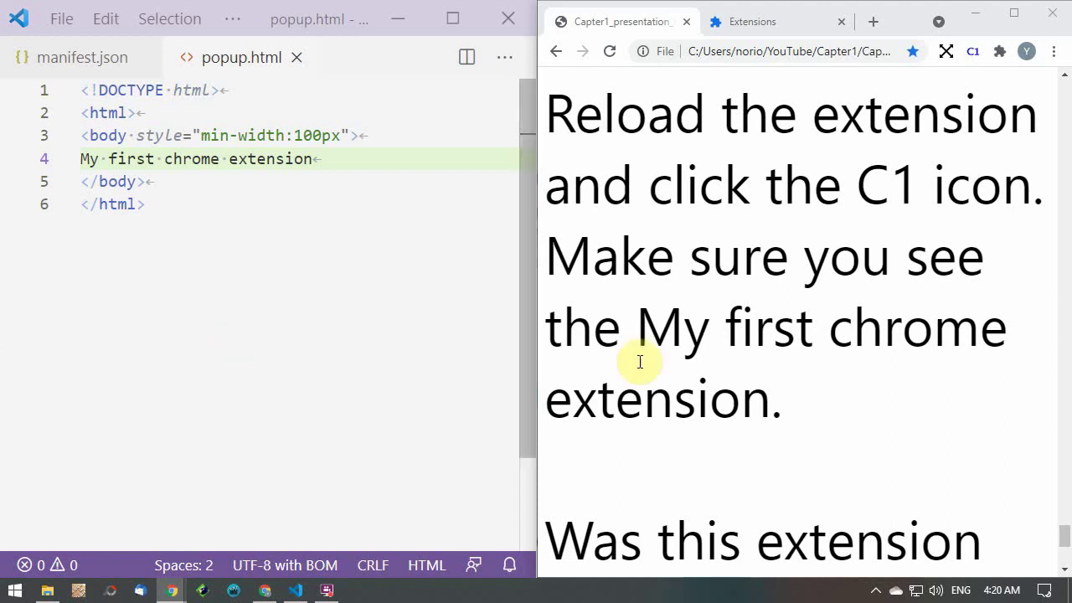
click(760, 31)
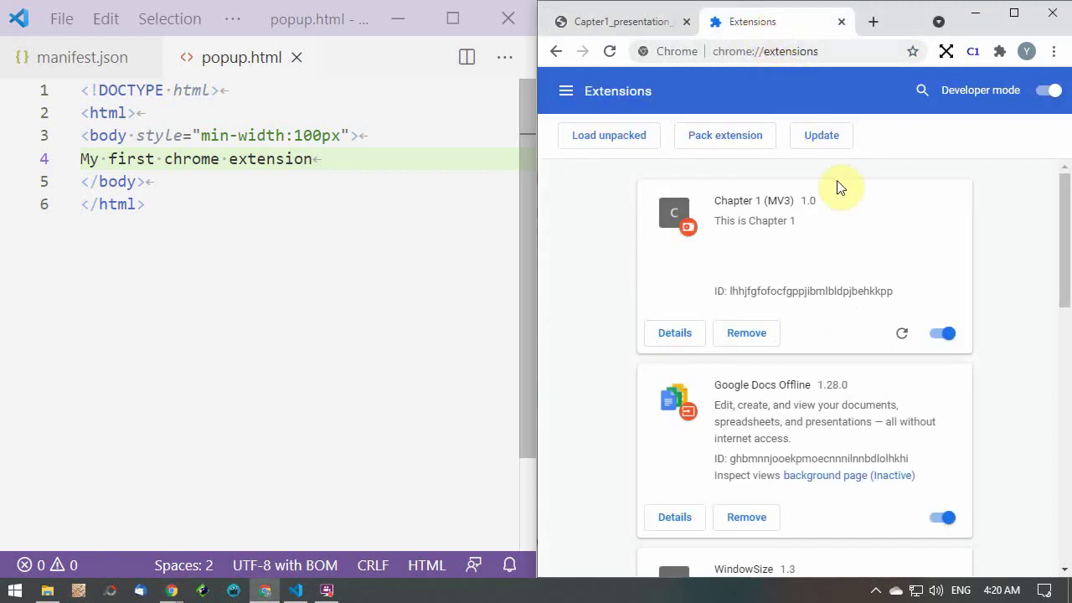
Reload Chapter 1 (MV3) and open its popup from the presentation tab to check the new text.
click(902, 335)
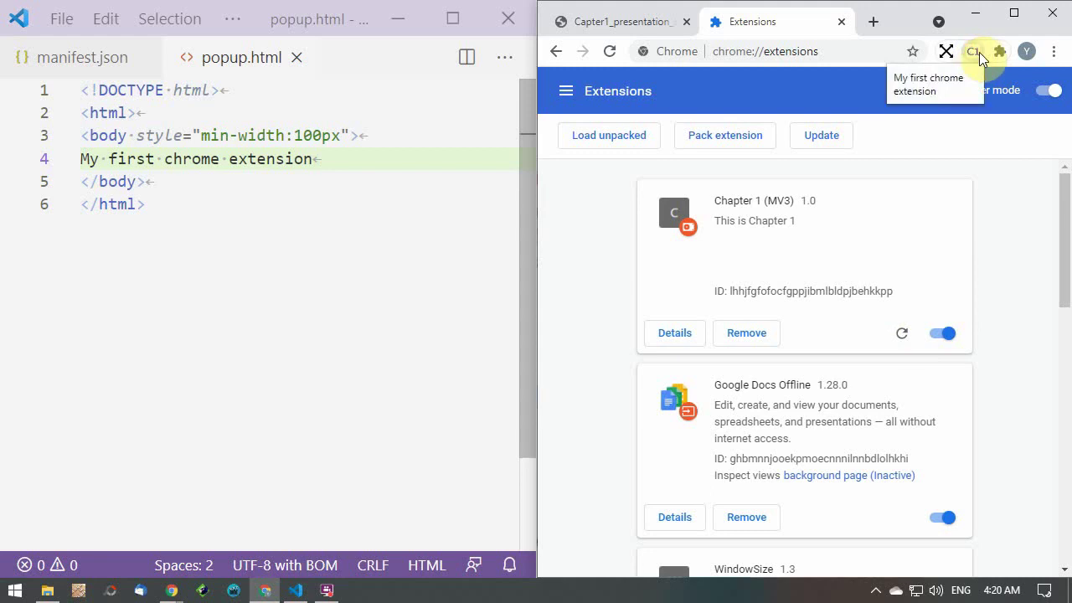
key(ctrl+Tab)
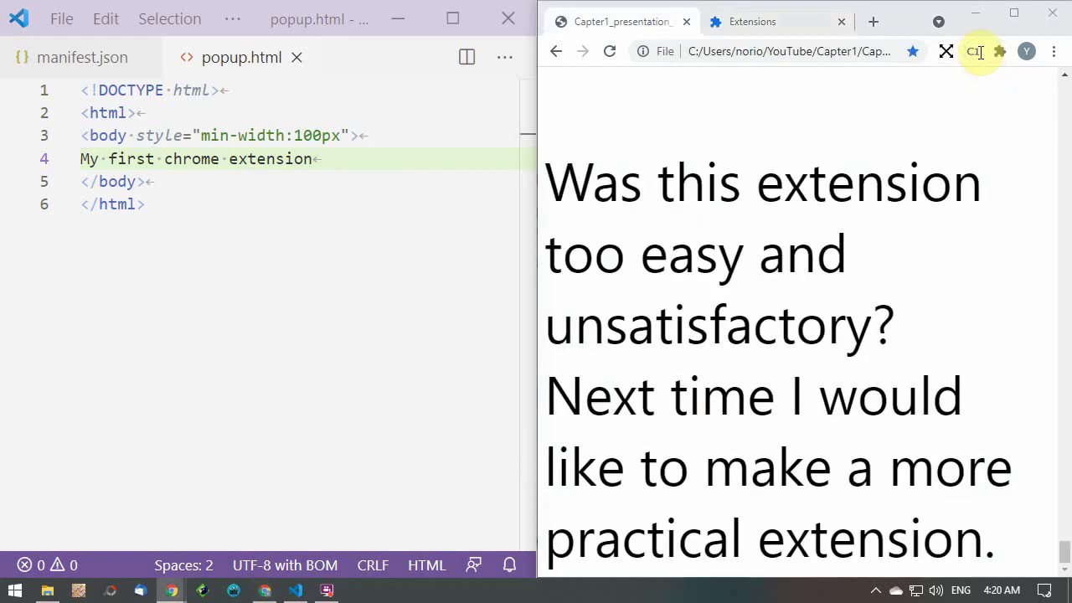
click(974, 52)
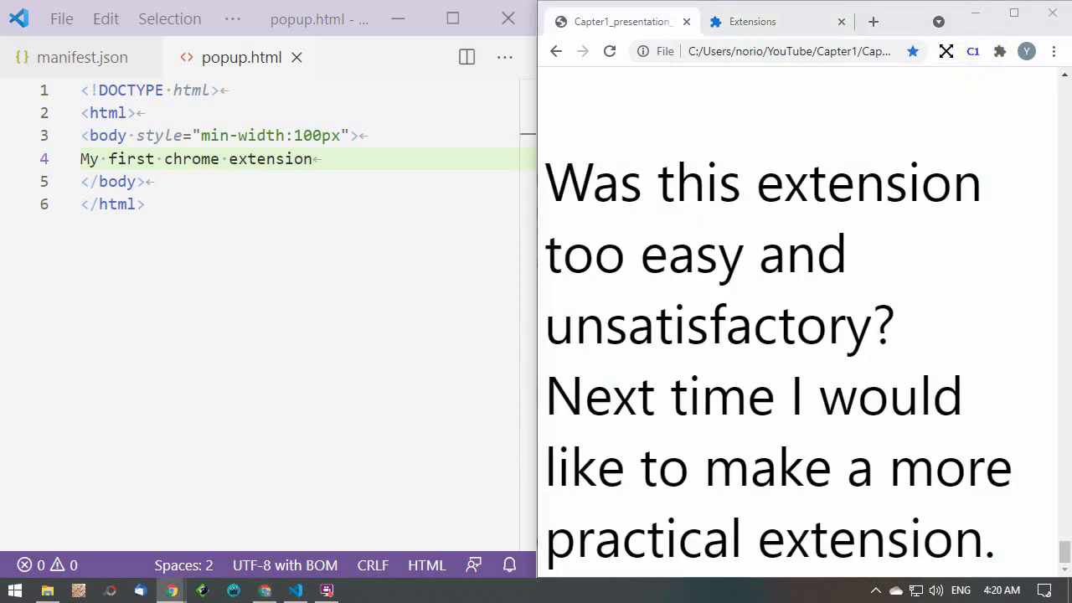